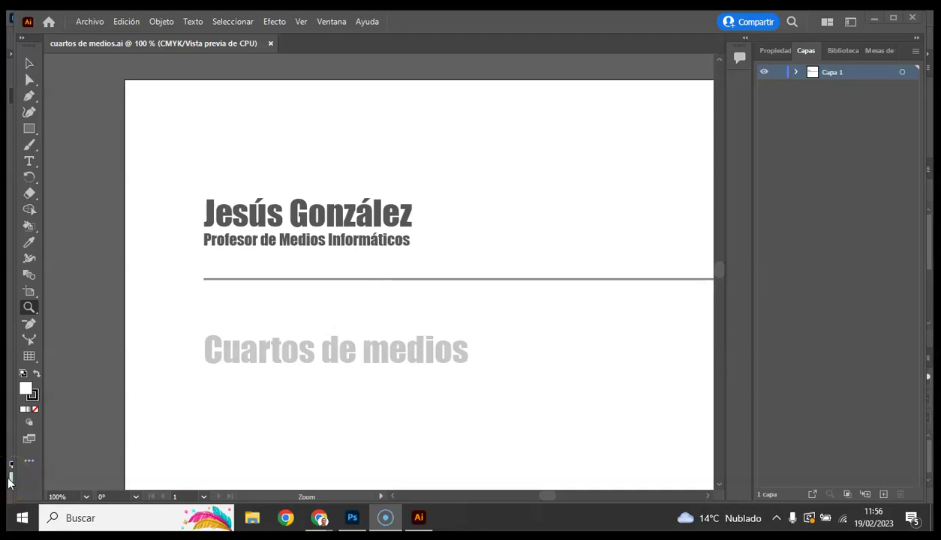
# Step: Switch from Illustrator to the Photoshop window showing 'Trabajar con selecciones.psd'
pyautogui.hotkey('alt', 'Tab')
pyautogui.press('Tab')
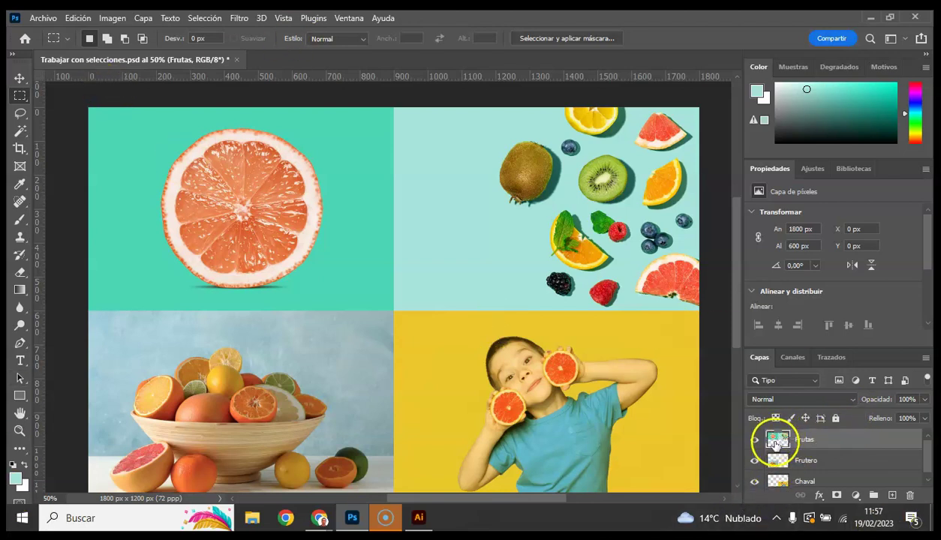
# Step: Reactivate the Frutas layer and set the marquee tool to Rectangular Marquee
pyautogui.click(811, 481)
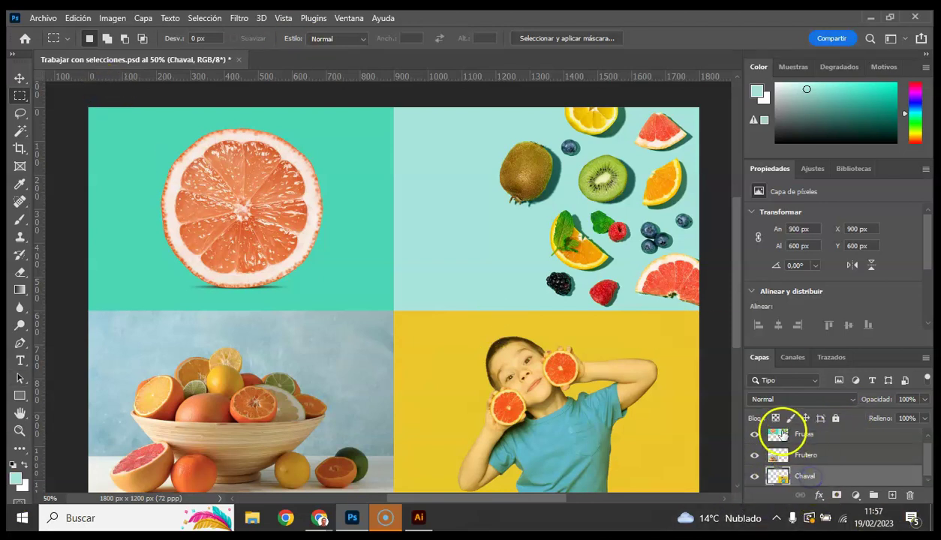
pyautogui.click(781, 439)
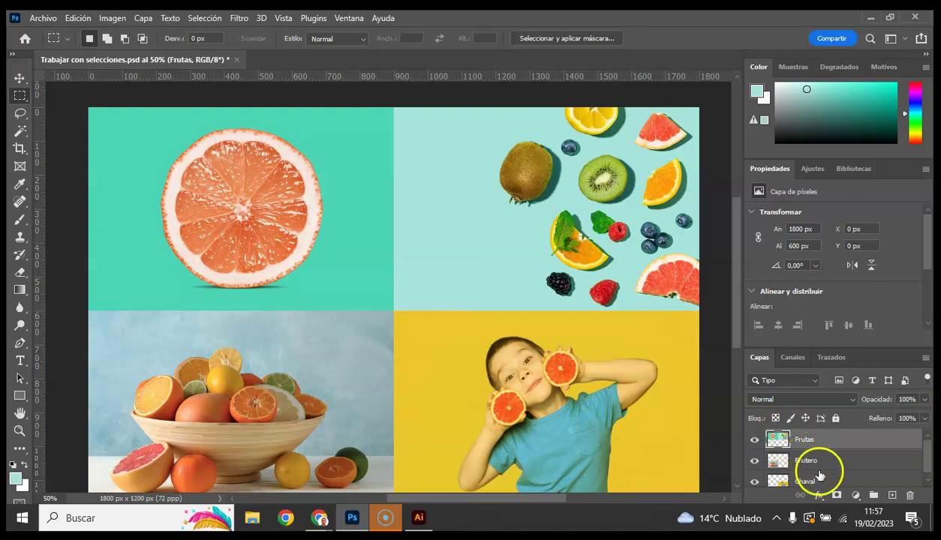
pyautogui.rightClick(19, 96)
pyautogui.click(19, 96)
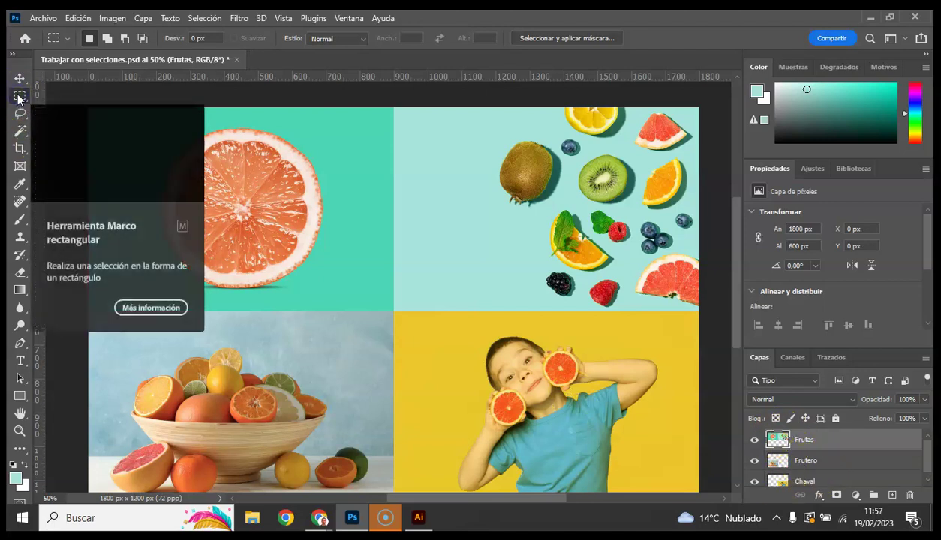
pyautogui.click(158, 132)
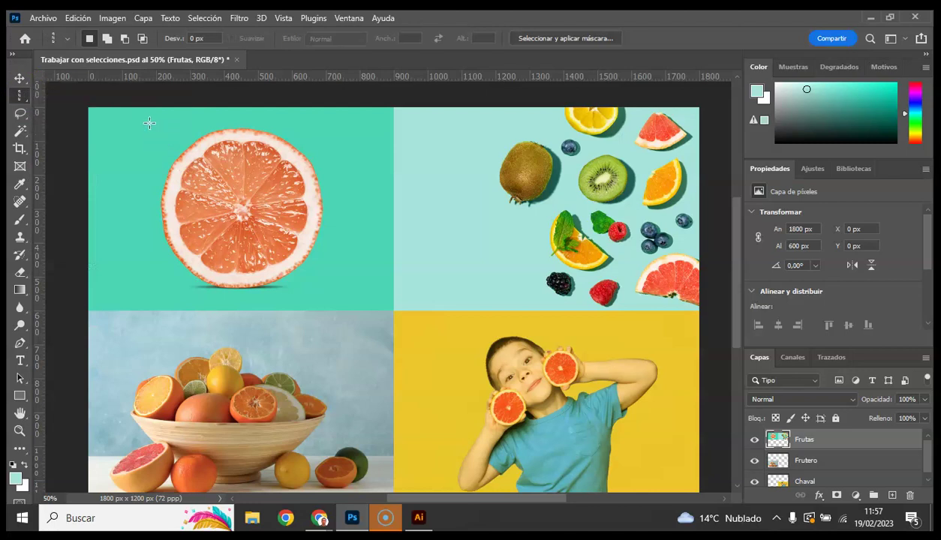
pyautogui.rightClick(19, 95)
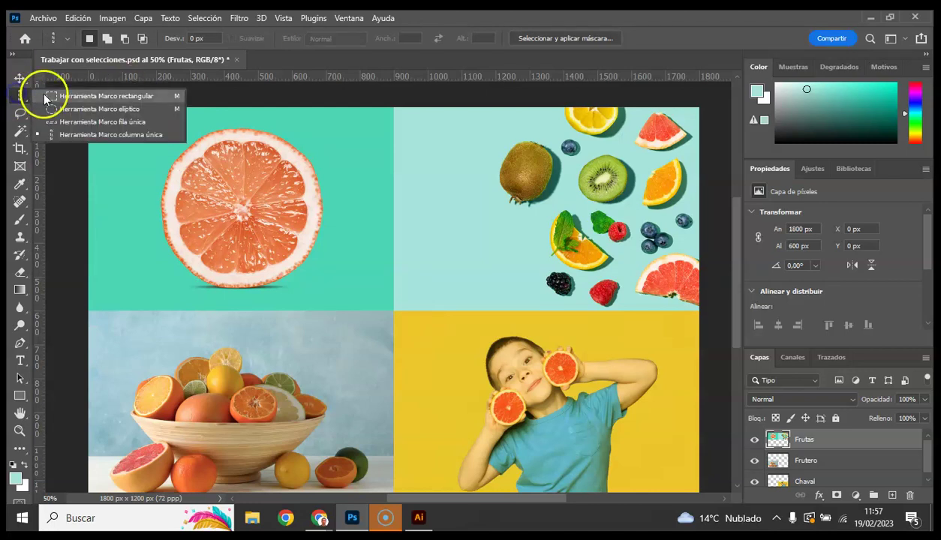
pyautogui.click(43, 93)
# Step: Drag a 704 × 542 px rectangle around the grapefruit in the top-left panel
pyautogui.moveTo(147, 122); pyautogui.dragTo(364, 296)
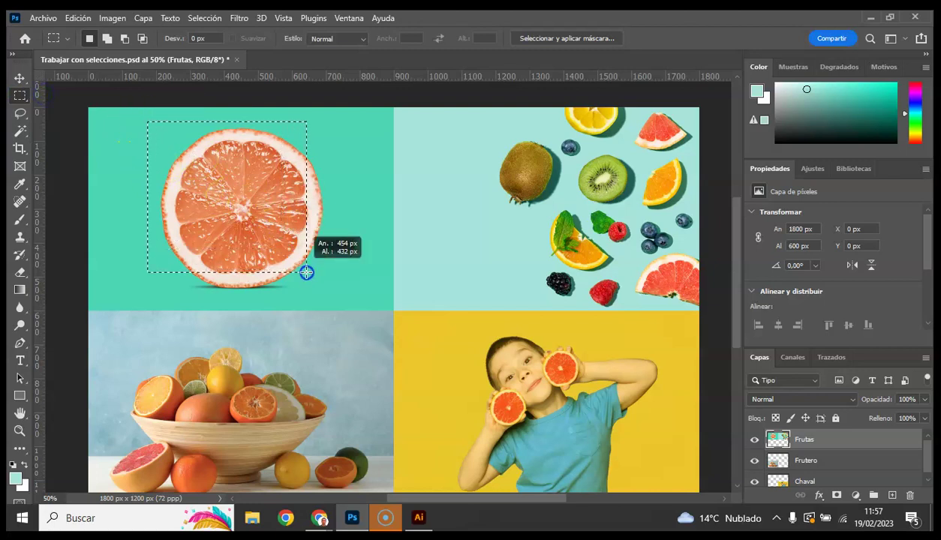
pyautogui.moveTo(364, 296); pyautogui.dragTo(385, 304)
pyautogui.click(365, 94)
pyautogui.hotkey('ctrl', 'z')
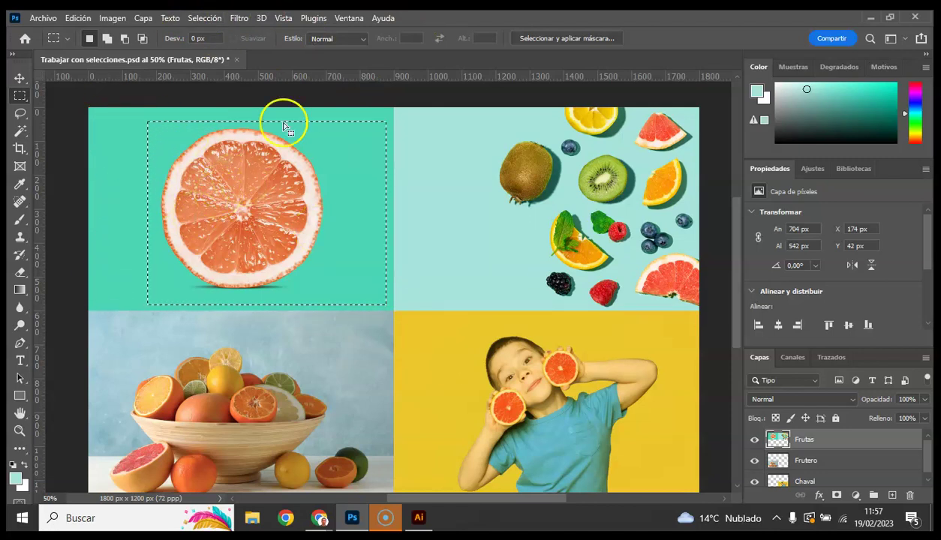
# Step: Switch to the Magic Wand and use Selección > Extender to cover the 901 × 600 px teal panel
pyautogui.click(21, 132)
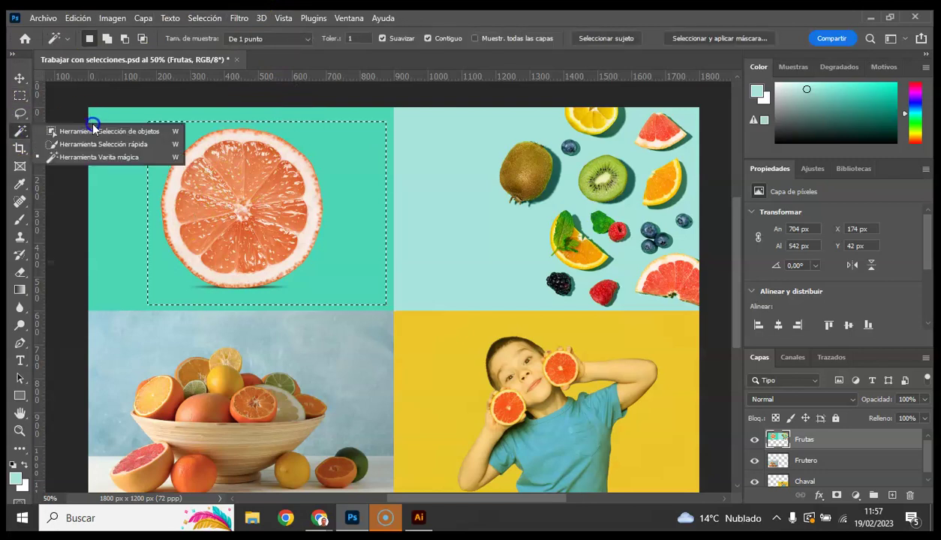
pyautogui.click(87, 159)
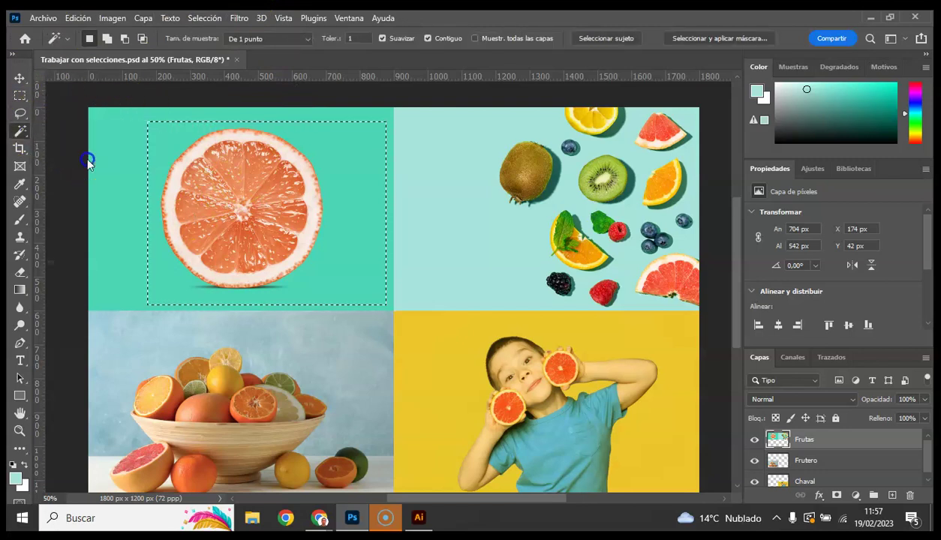
pyautogui.keyDown('shift'); pyautogui.click(120, 138); pyautogui.keyUp('shift')
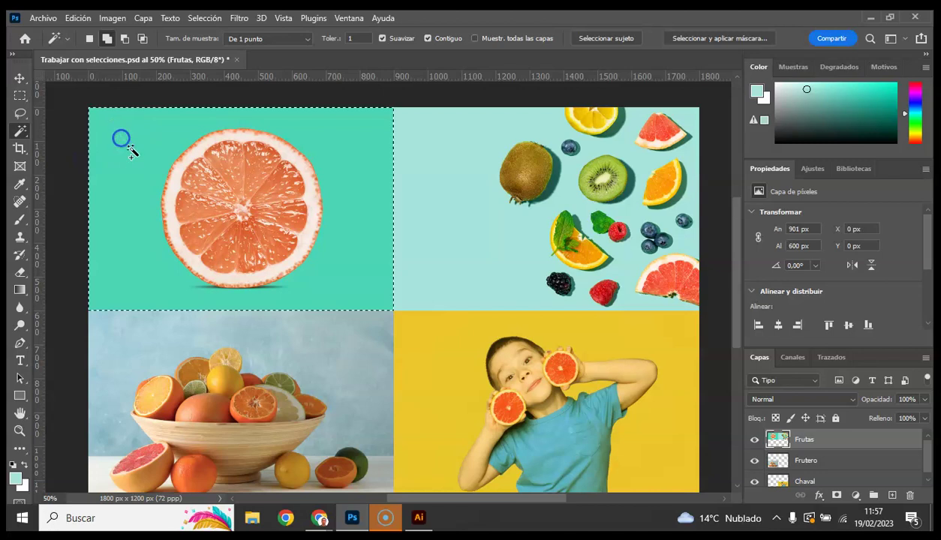
pyautogui.hotkey('ctrl', 'z')
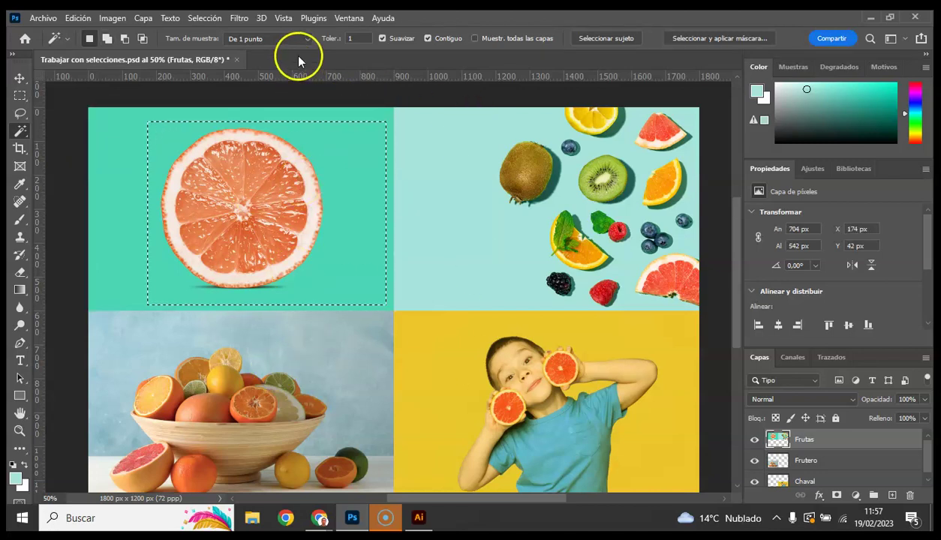
pyautogui.click(204, 17)
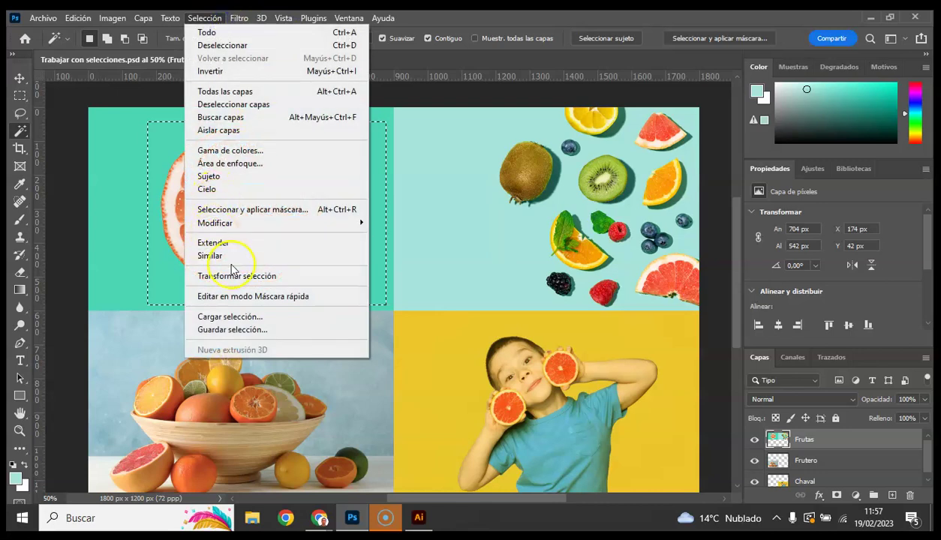
pyautogui.click(235, 243)
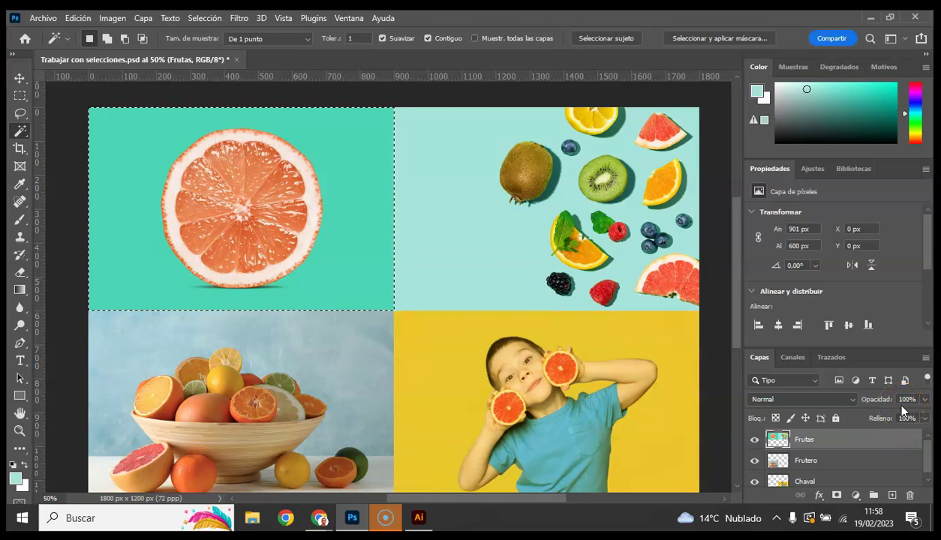
# Step: Add a Hue/Saturation adjustment layer with Hue +30, then reselect the Frutas layer
pyautogui.click(856, 496)
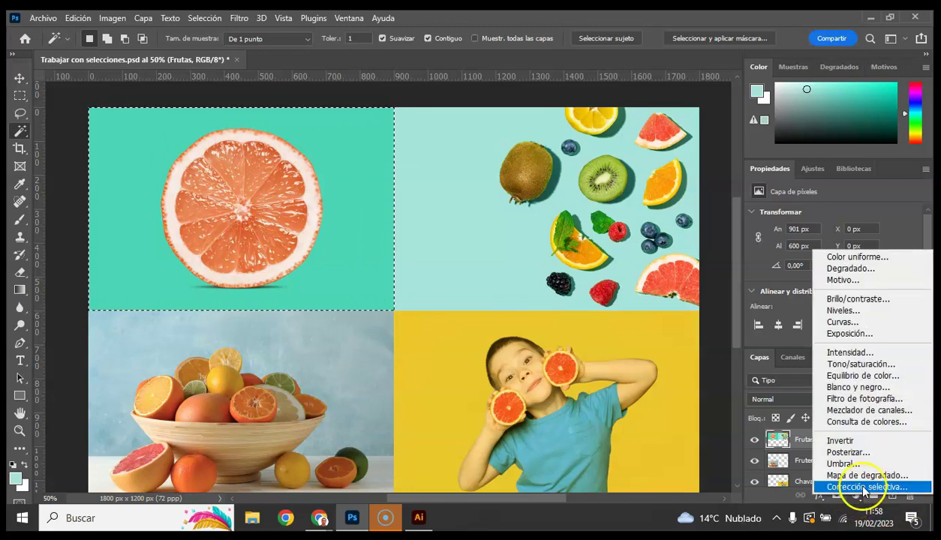
pyautogui.click(879, 367)
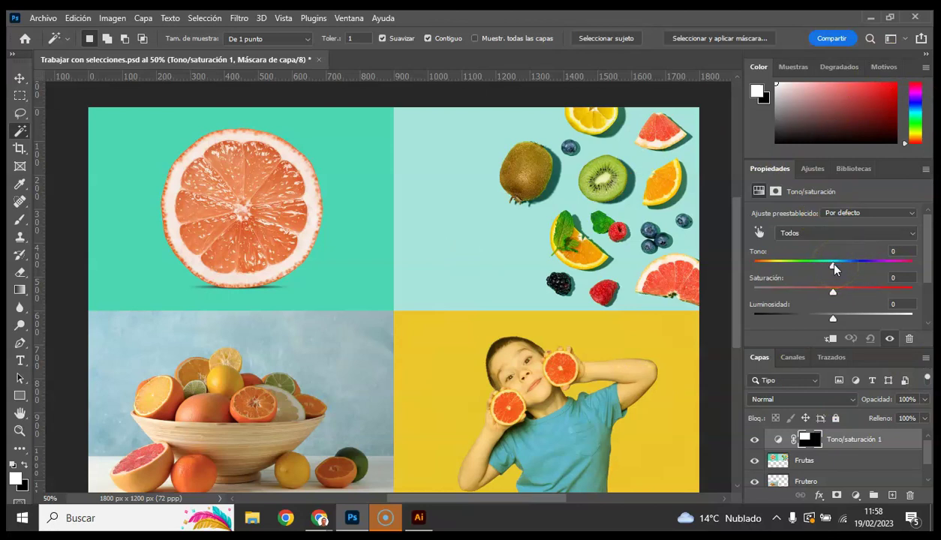
pyautogui.click(899, 250)
pyautogui.write('30')
pyautogui.press('Return')
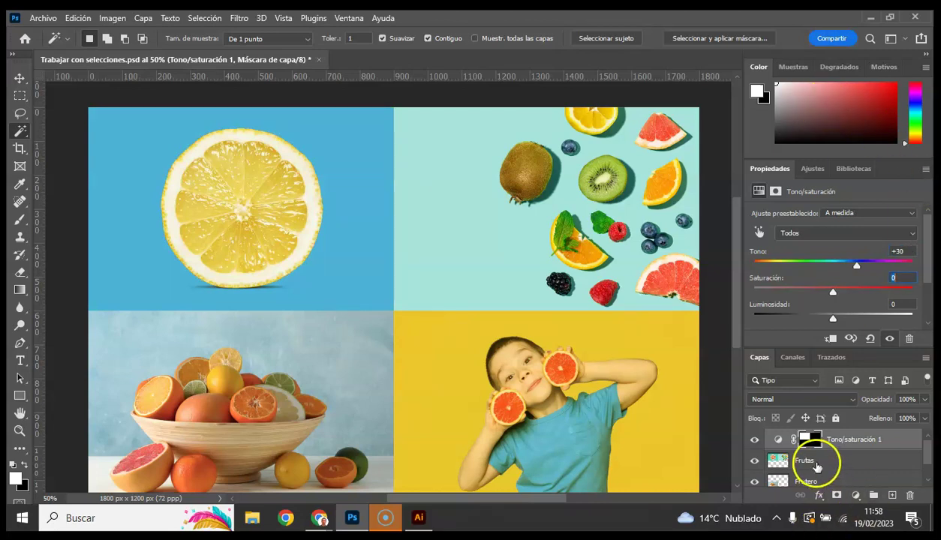
pyautogui.click(816, 467)
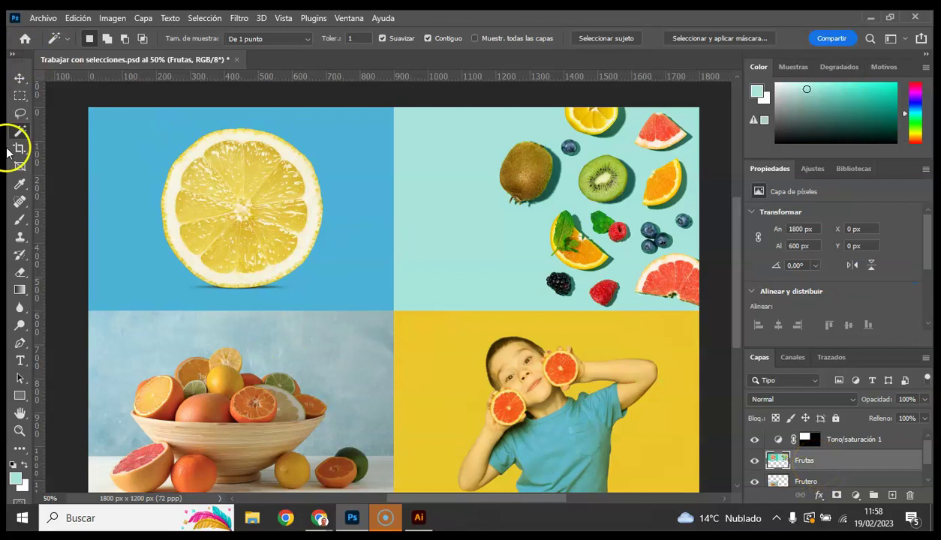
# Step: Switch to the Elliptical Marquee, draw an ellipse around the lemon and grow it
pyautogui.click(20, 93)
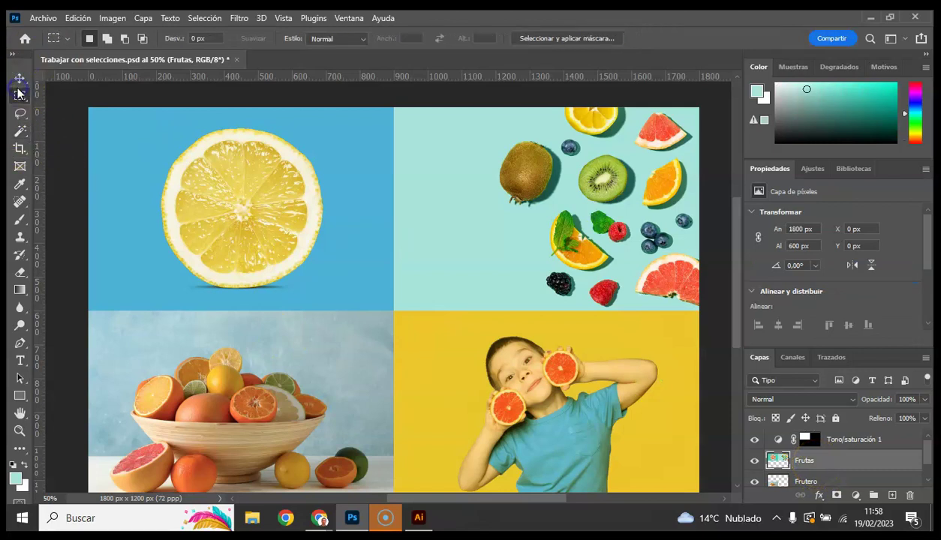
pyautogui.rightClick(18, 98)
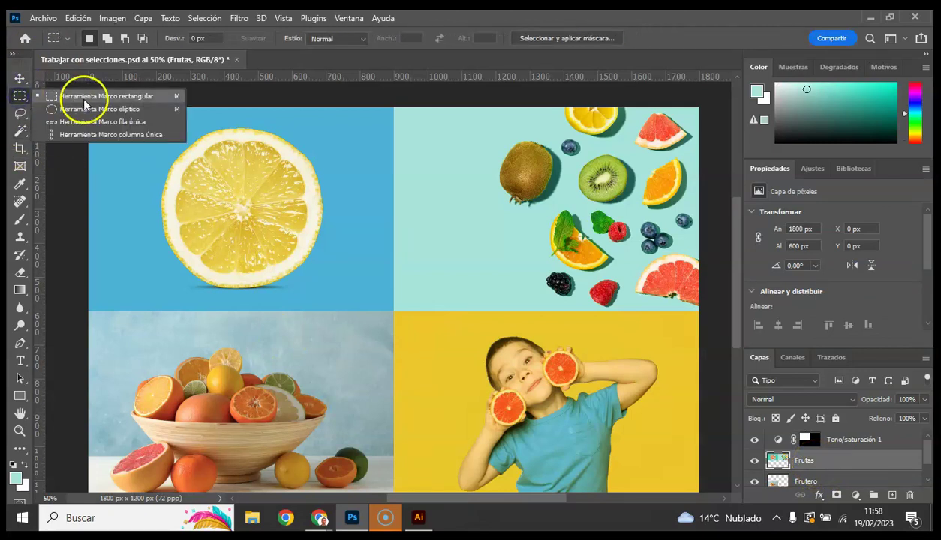
pyautogui.click(28, 101)
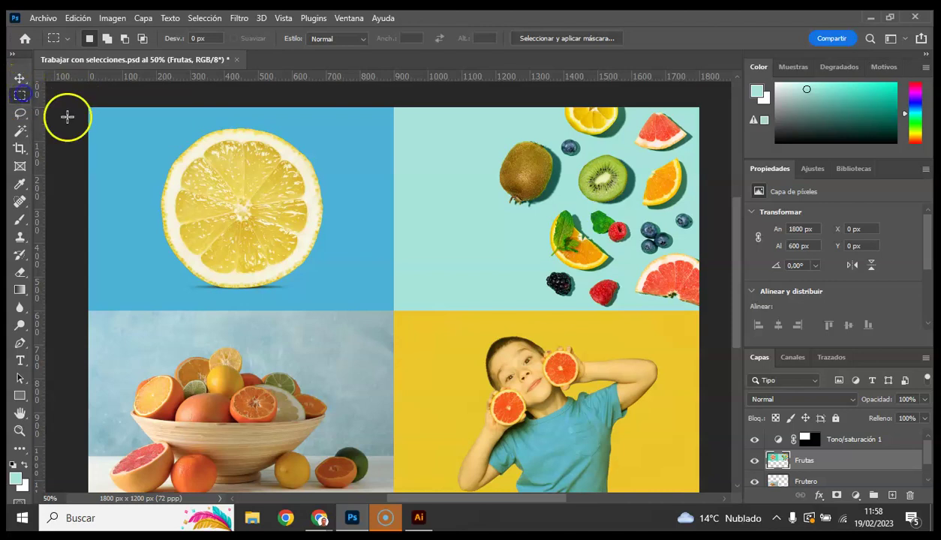
pyautogui.rightClick(20, 96)
pyautogui.click(58, 108)
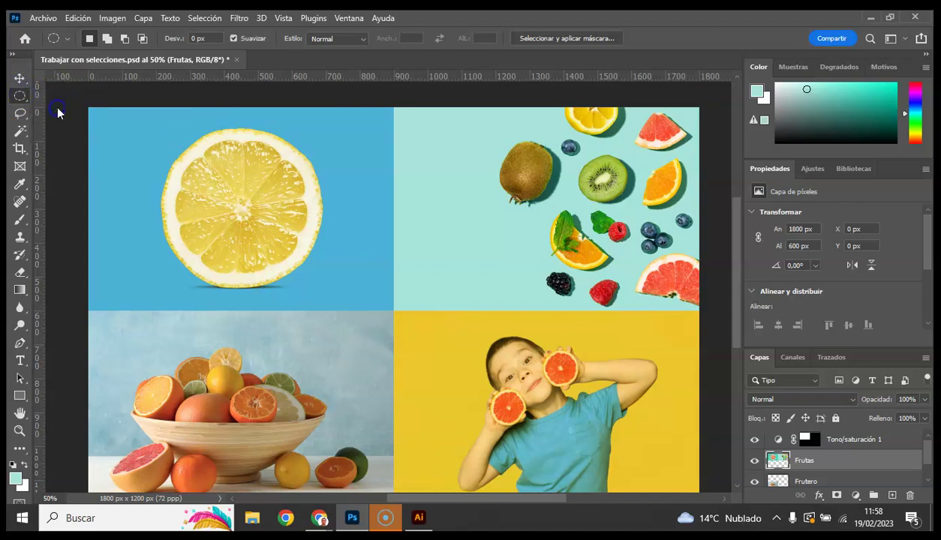
pyautogui.moveTo(138, 118); pyautogui.dragTo(359, 301)
pyautogui.click(204, 18)
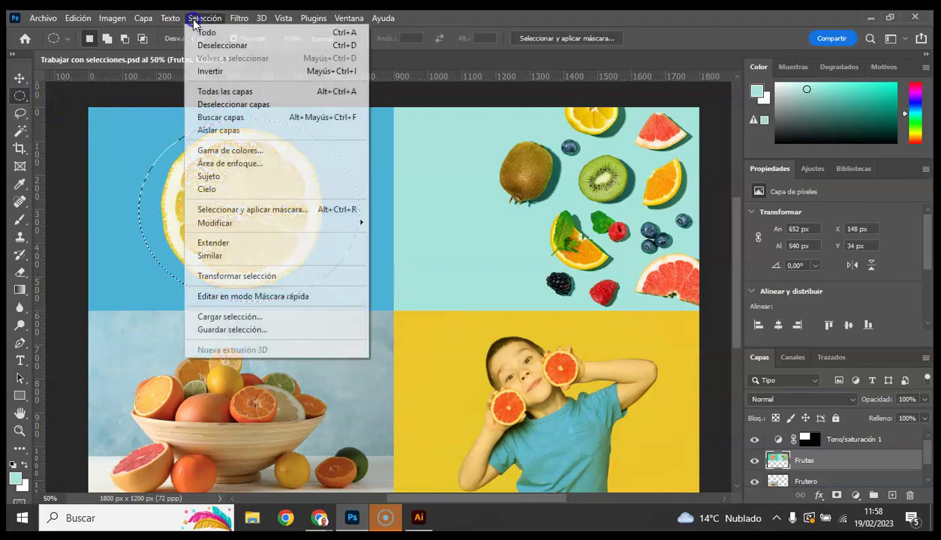
pyautogui.click(216, 243)
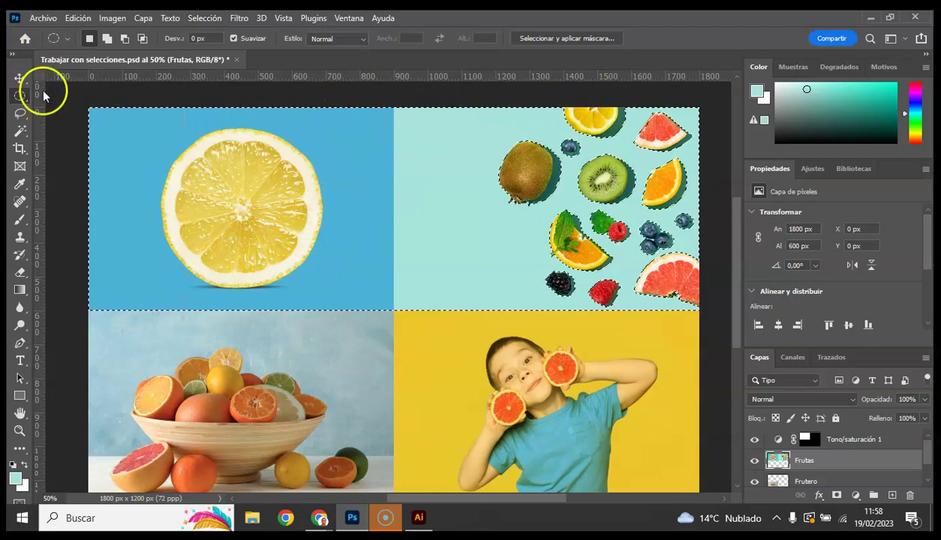
# Step: Redraw an oval around the lemon and grow it into the full 901 × 600 px panel
pyautogui.click(20, 95)
pyautogui.click(162, 135)
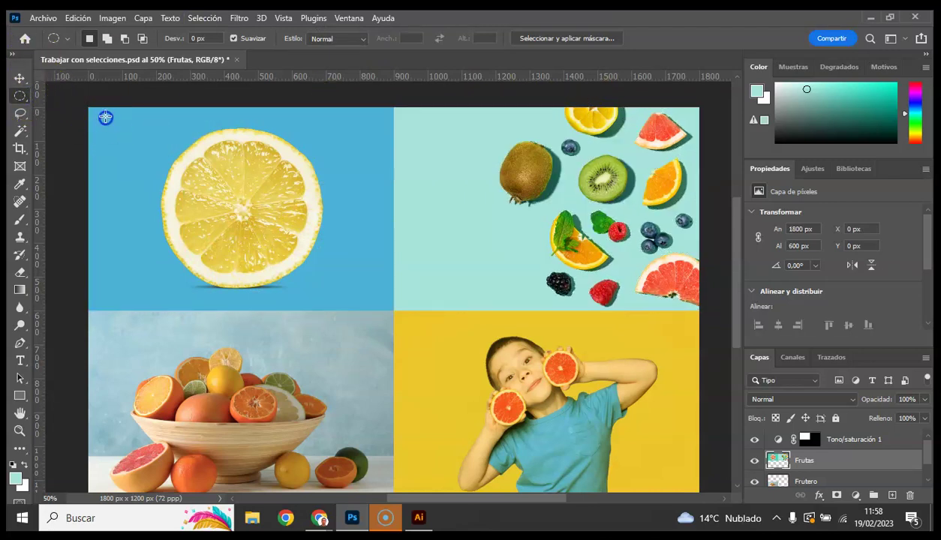
pyautogui.moveTo(237, 183); pyautogui.dragTo(380, 306)
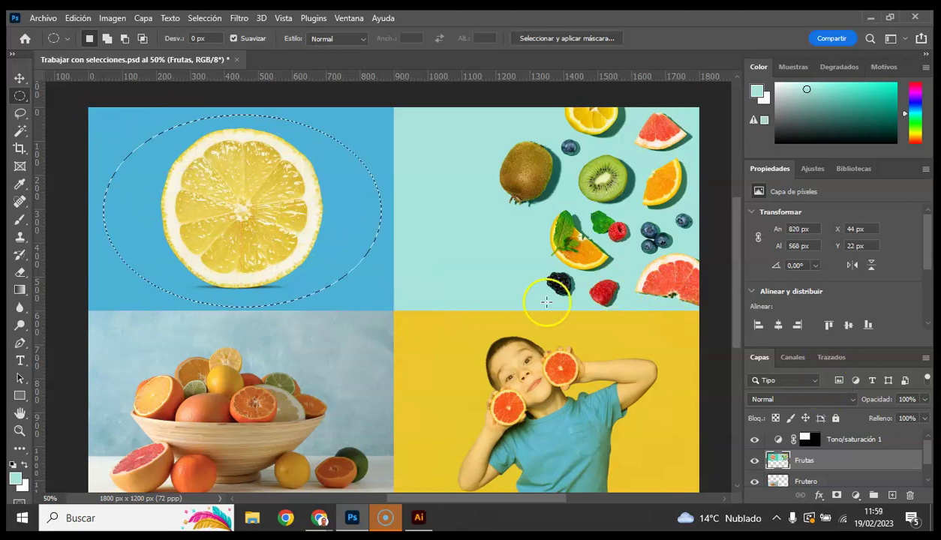
pyautogui.click(204, 17)
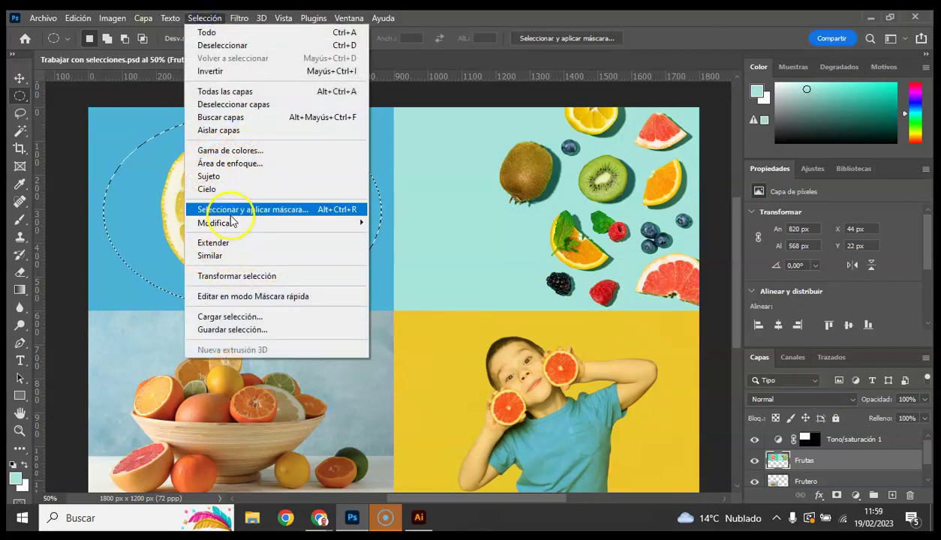
pyautogui.click(214, 243)
pyautogui.click(286, 181)
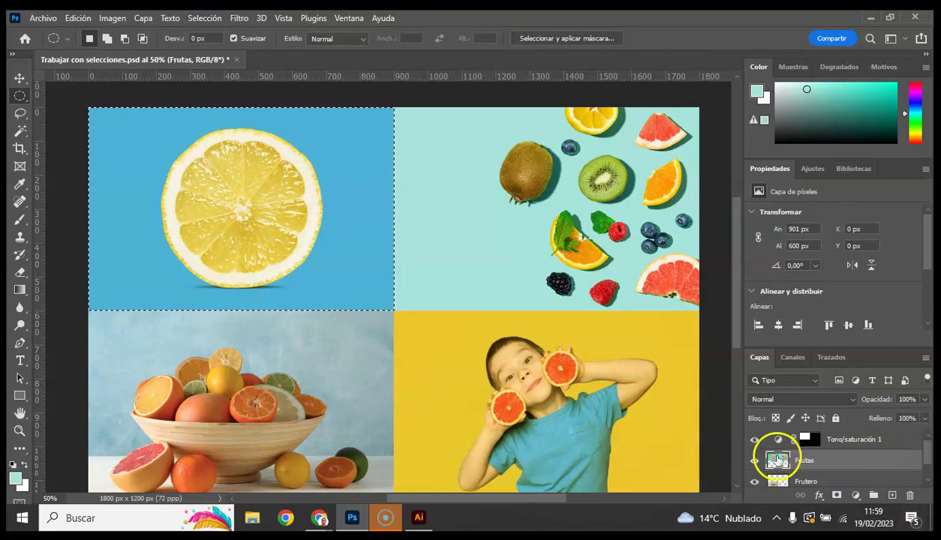
# Step: Outline the kiwi in the top-right panel with a freehand Lasso selection
pyautogui.click(19, 116)
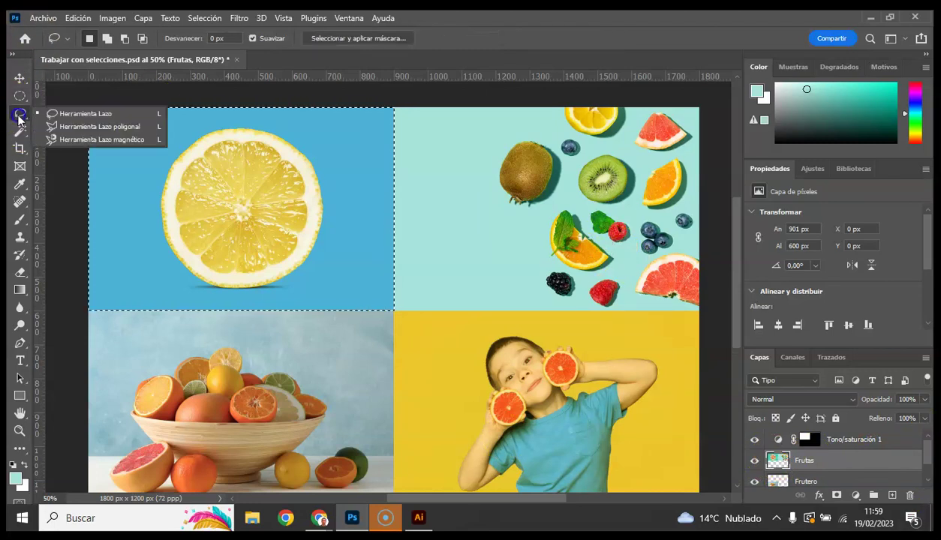
pyautogui.click(71, 115)
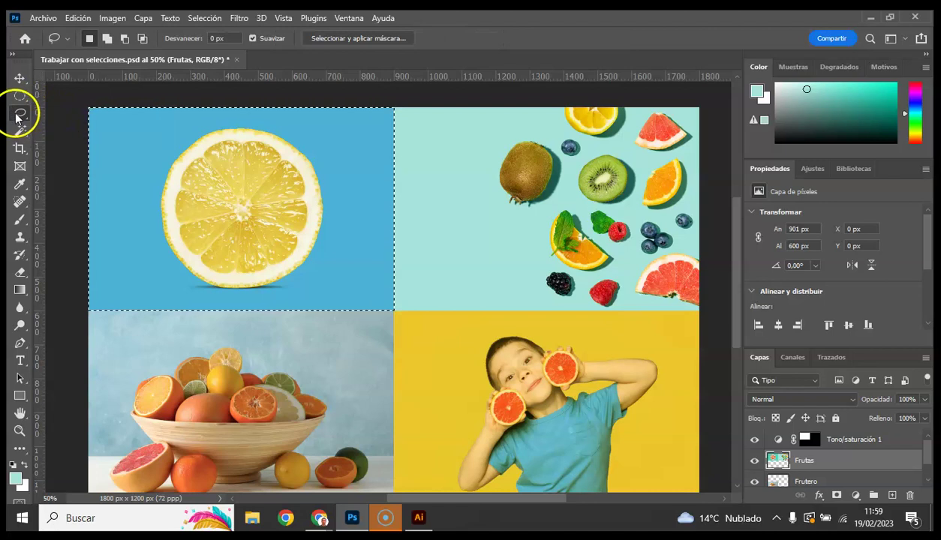
pyautogui.moveTo(497, 137); pyautogui.dragTo(523, 138)
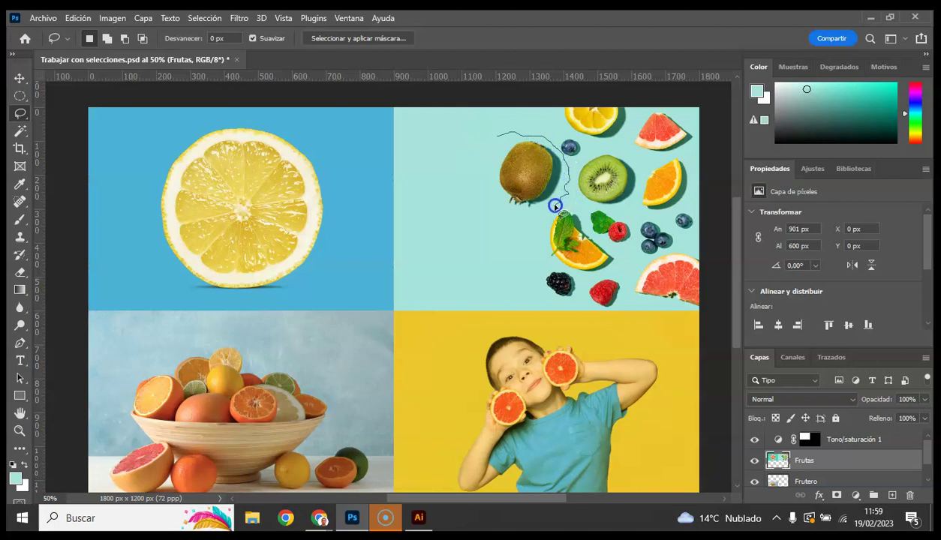
pyautogui.moveTo(489, 144); pyautogui.dragTo(488, 143)
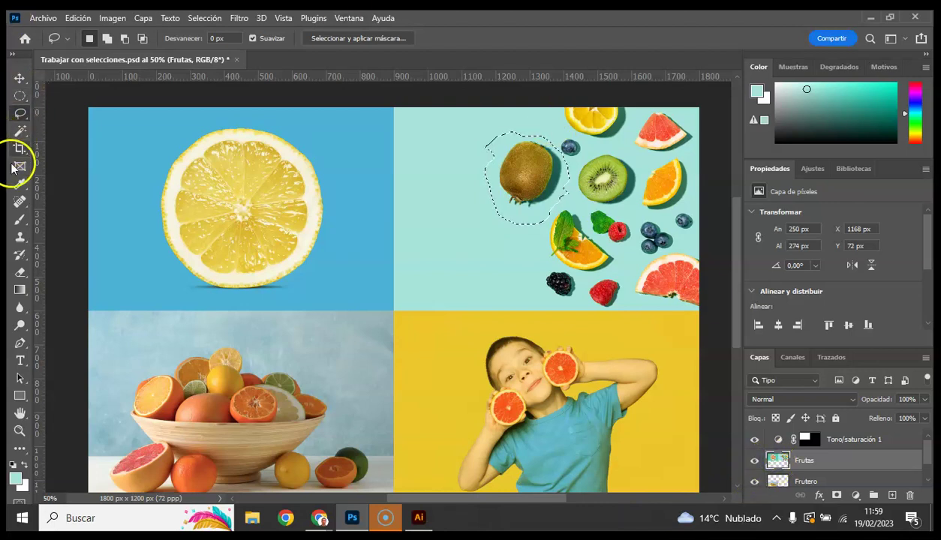
pyautogui.click(20, 185)
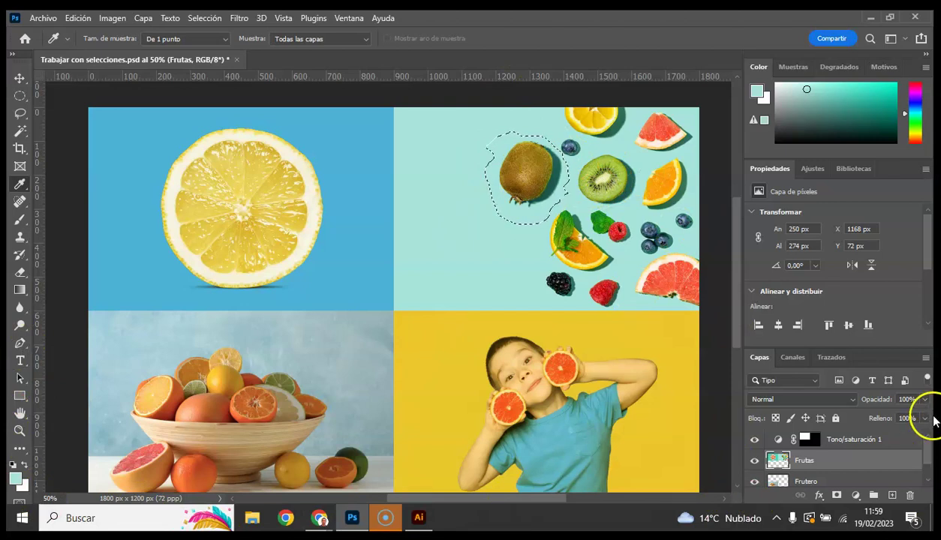
pyautogui.click(78, 18)
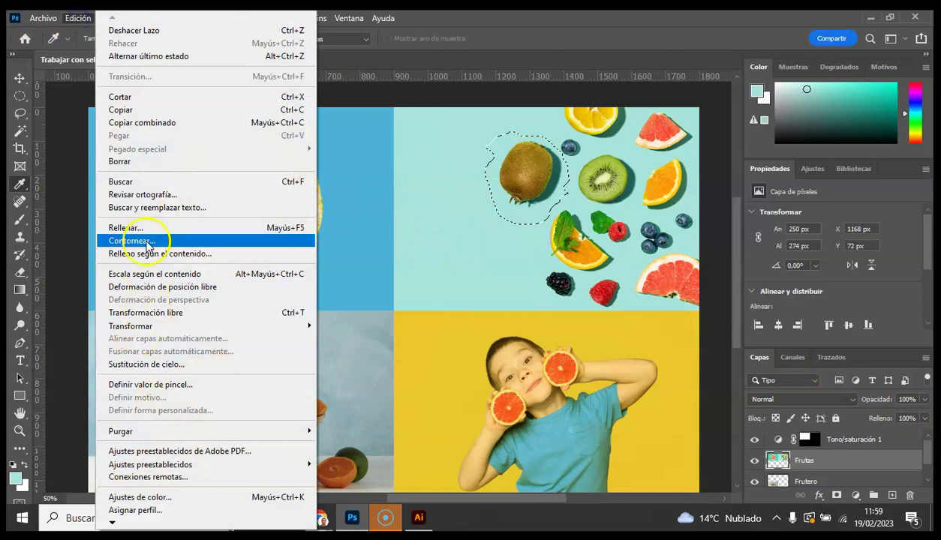
pyautogui.click(143, 227)
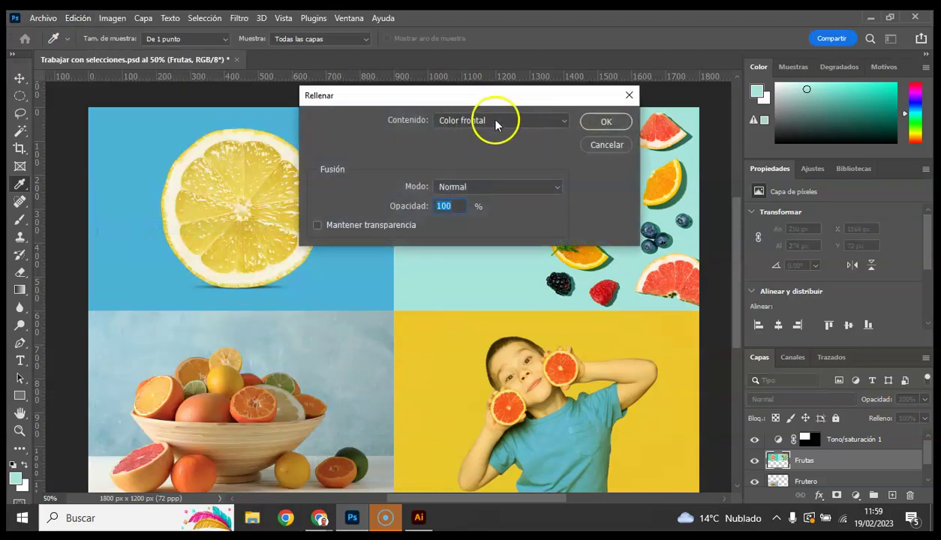
pyautogui.moveTo(493, 97); pyautogui.dragTo(248, 102)
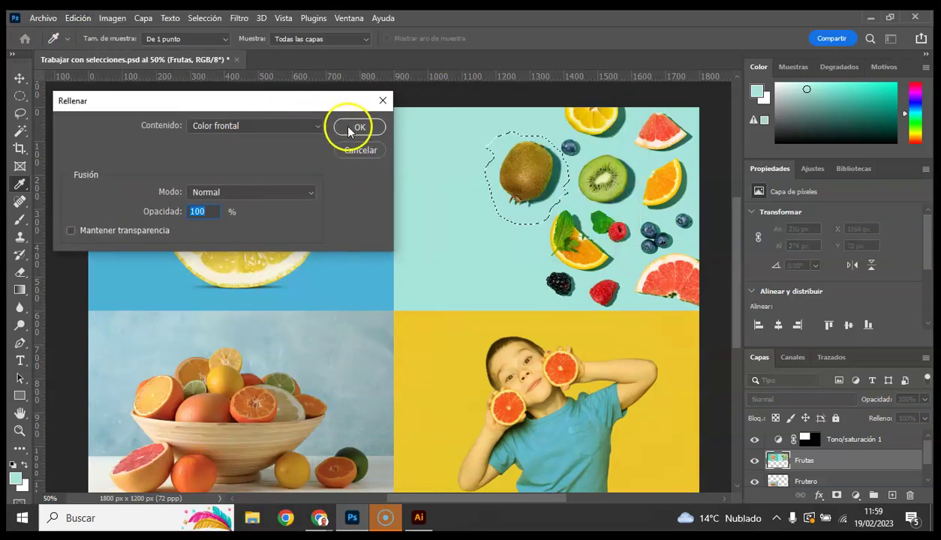
pyautogui.click(355, 128)
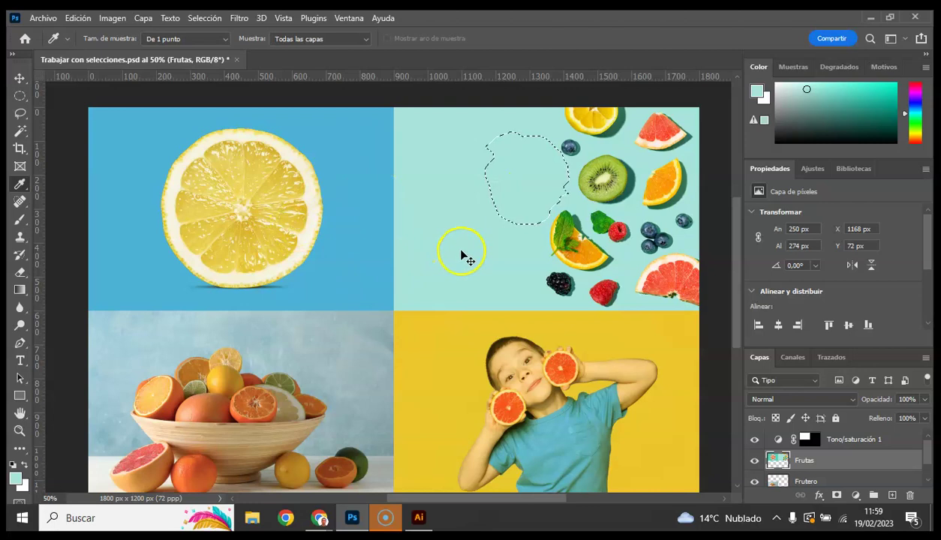
pyautogui.hotkey('ctrl', 'z')
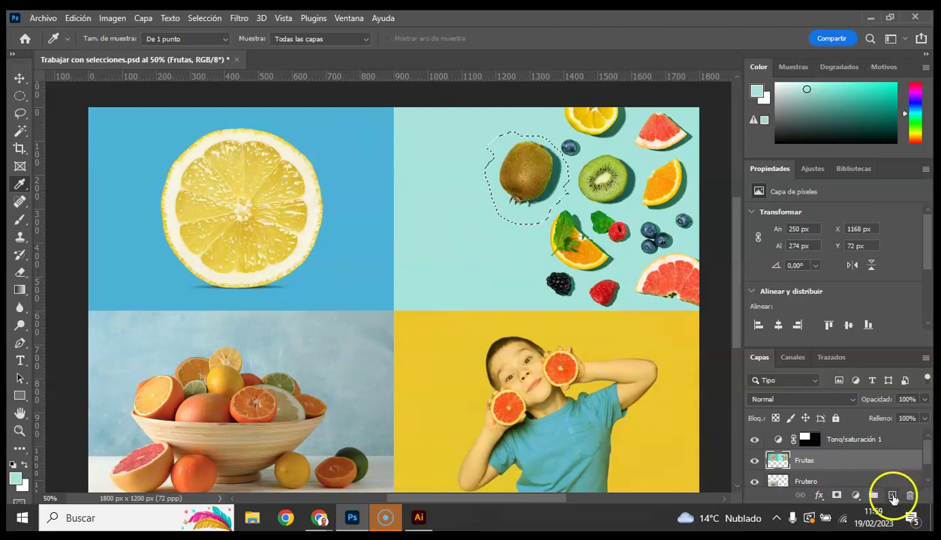
# Step: Create a new layer named 'tapadera' and start filling the kiwi selection via Edición > Rellenar
pyautogui.click(892, 498)
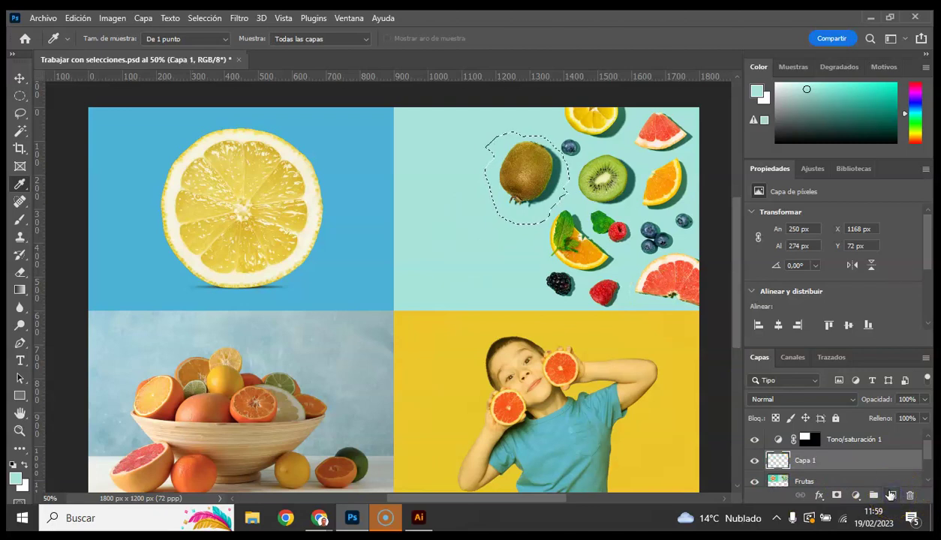
pyautogui.doubleClick(802, 460)
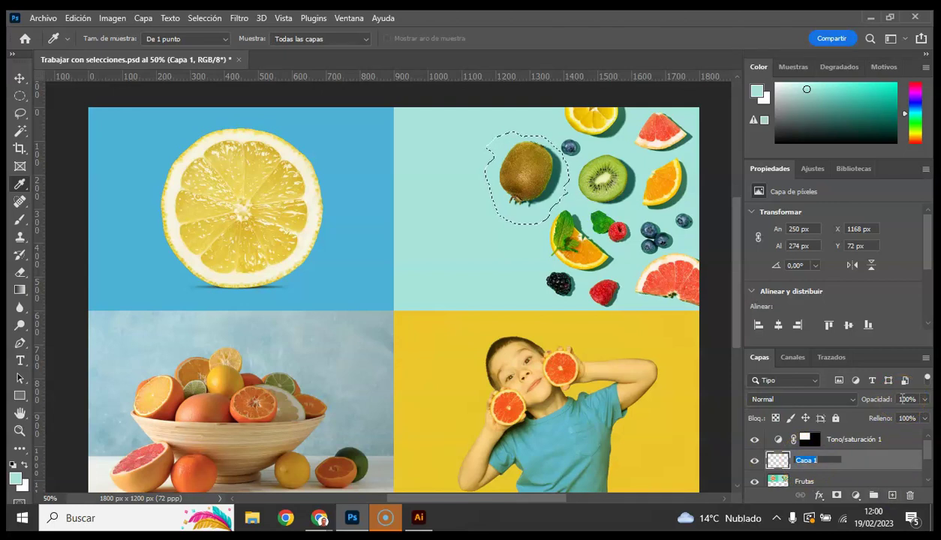
pyautogui.write('tac')
pyautogui.write('era')
pyautogui.press('Return')
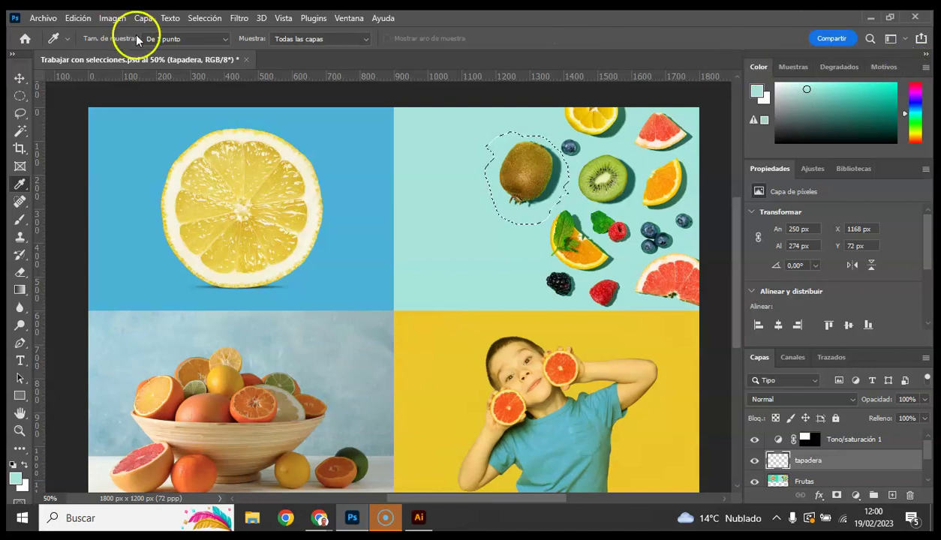
pyautogui.click(81, 18)
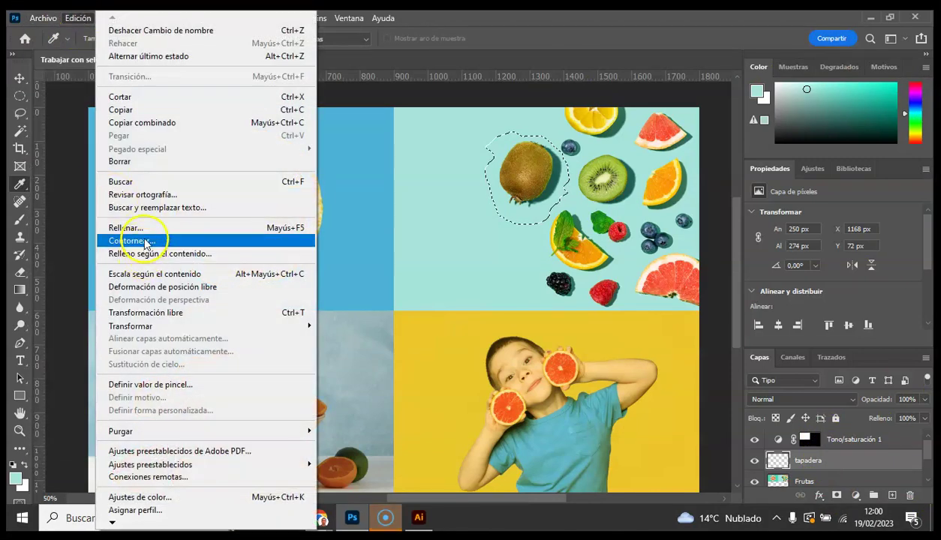
pyautogui.click(125, 228)
# Step: Fill the kiwi selection on tapadera, toggle the layer to compare, and deselect
pyautogui.click(356, 128)
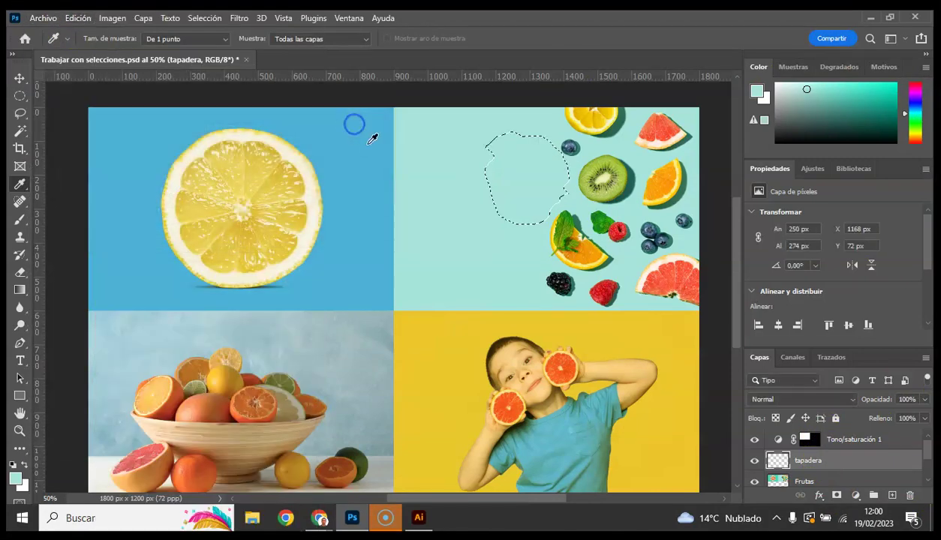
pyautogui.click(755, 460)
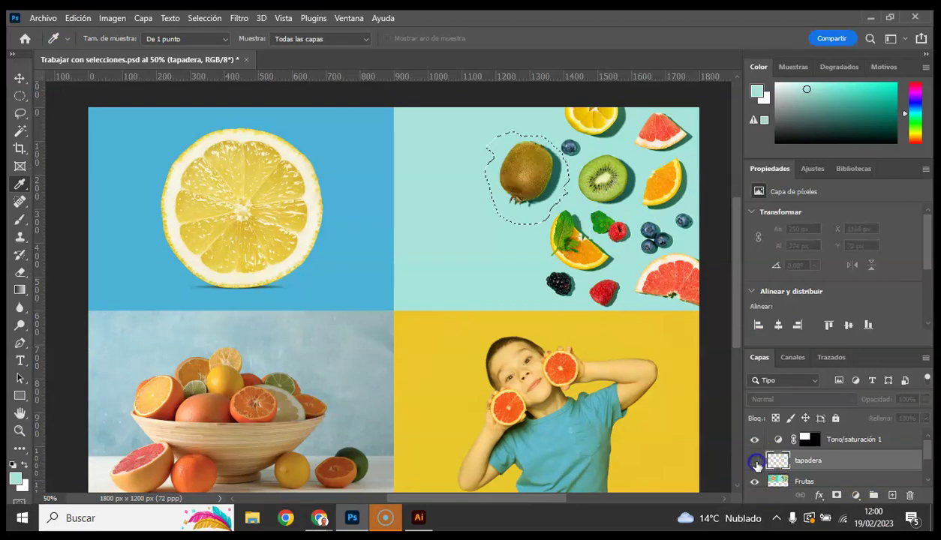
pyautogui.click(755, 460)
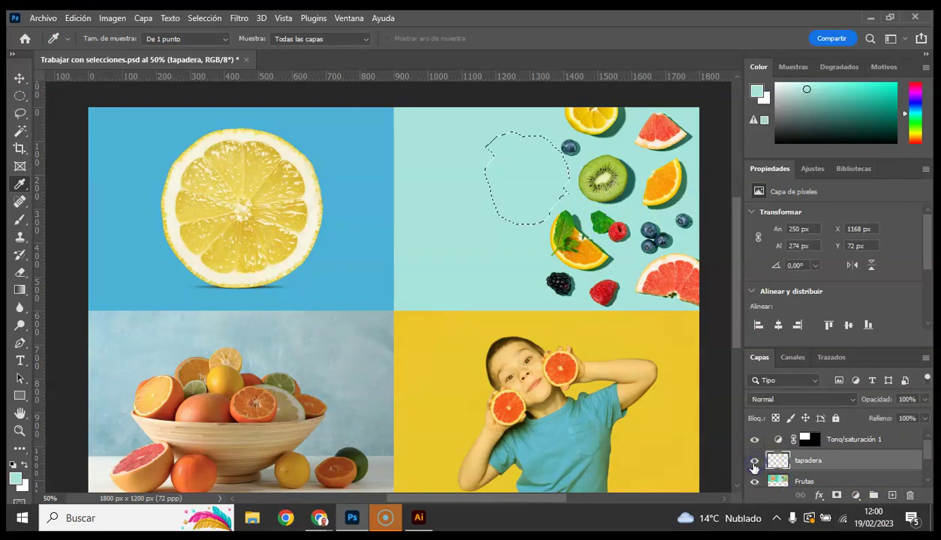
pyautogui.click(20, 113)
pyautogui.click(527, 210)
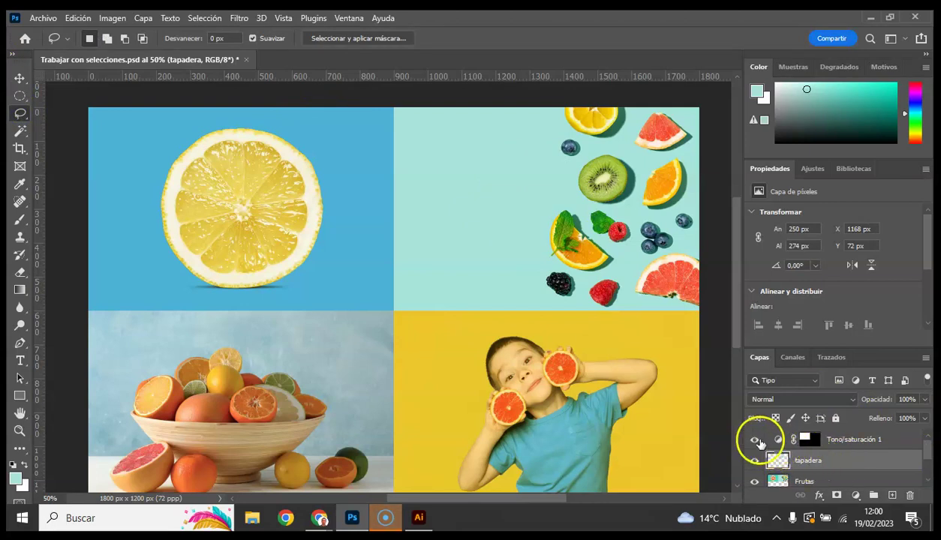
# Step: Toggle the Tono/saturación 1 adjustment to compare, then select the Frutero layer
pyautogui.click(755, 440)
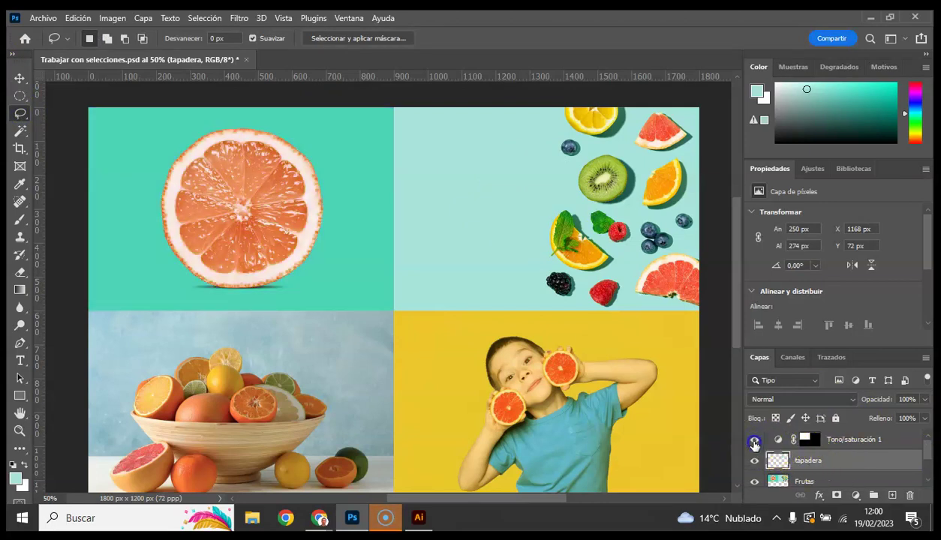
pyautogui.click(755, 440)
pyautogui.click(754, 440)
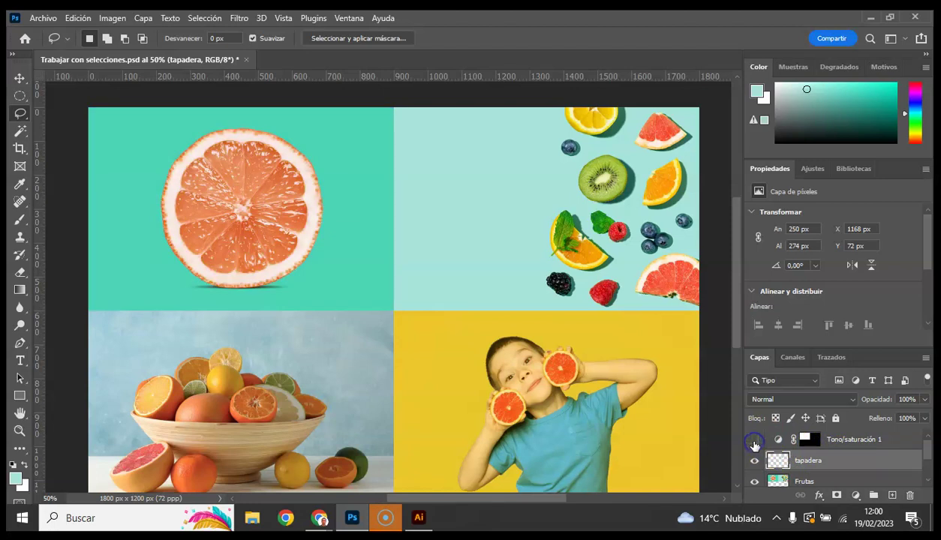
pyautogui.scroll(-1, 606, 334)
pyautogui.scroll(-2, 601, 336)
pyautogui.scroll(-1, 599, 332)
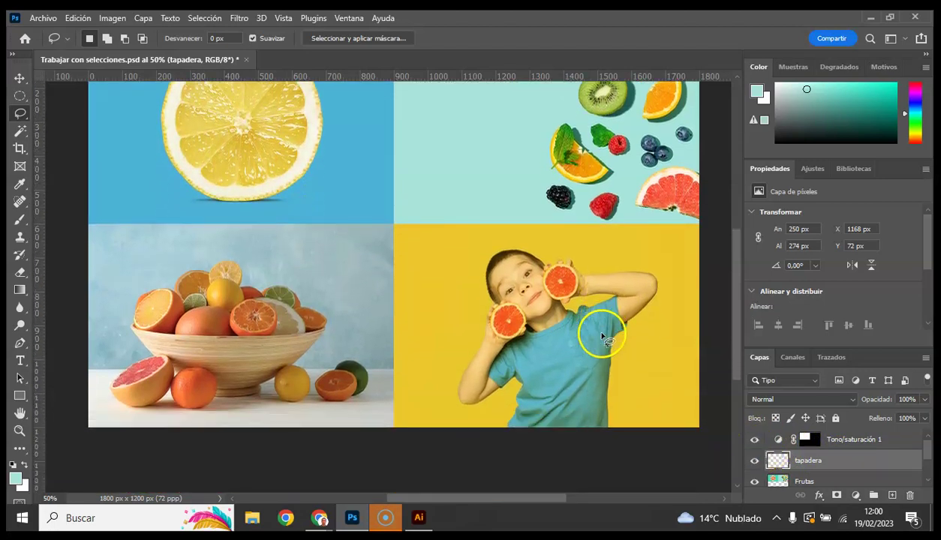
pyautogui.scroll(-2, 900, 484)
pyautogui.scroll(-1, 898, 484)
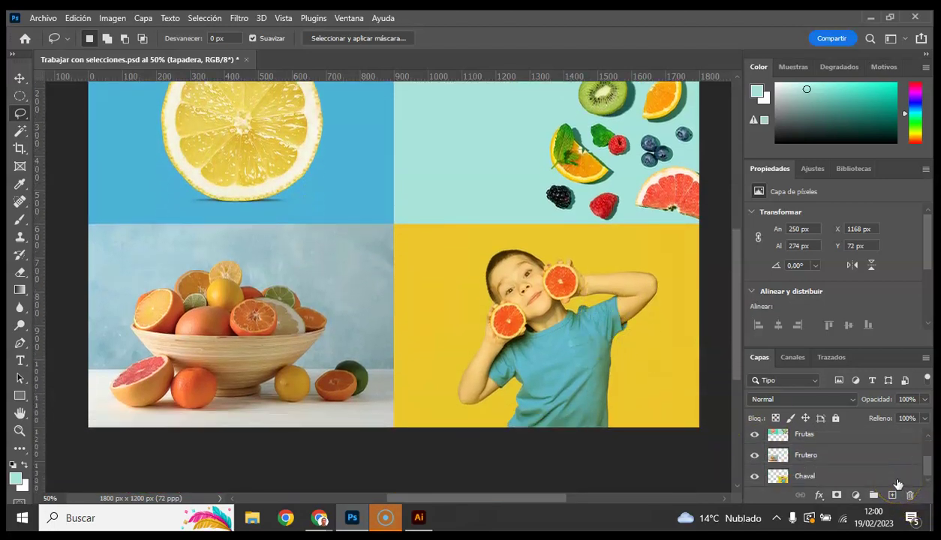
pyautogui.click(855, 455)
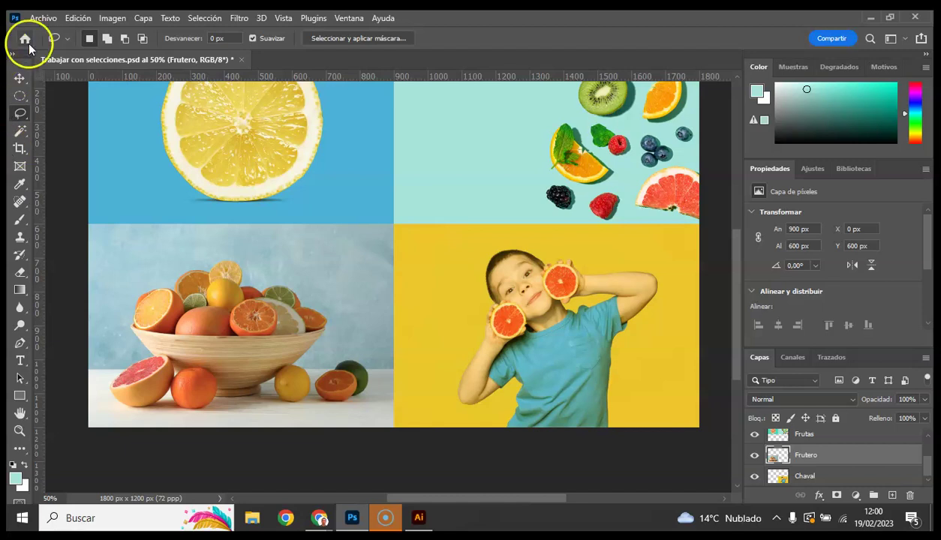
# Step: Switch to the Object Selection Tool and box the half orange and lime (161 × 124 px)
pyautogui.click(21, 132)
pyautogui.rightClick(21, 134)
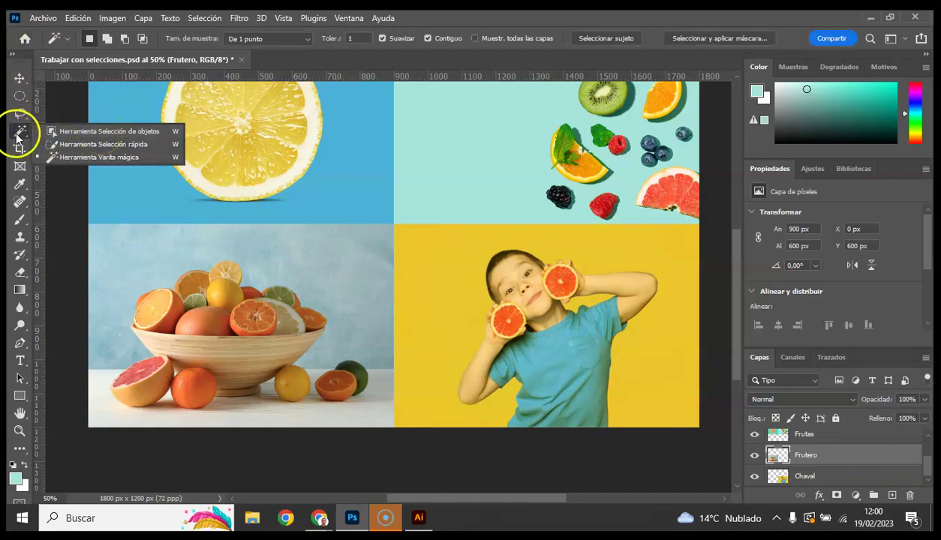
pyautogui.click(69, 130)
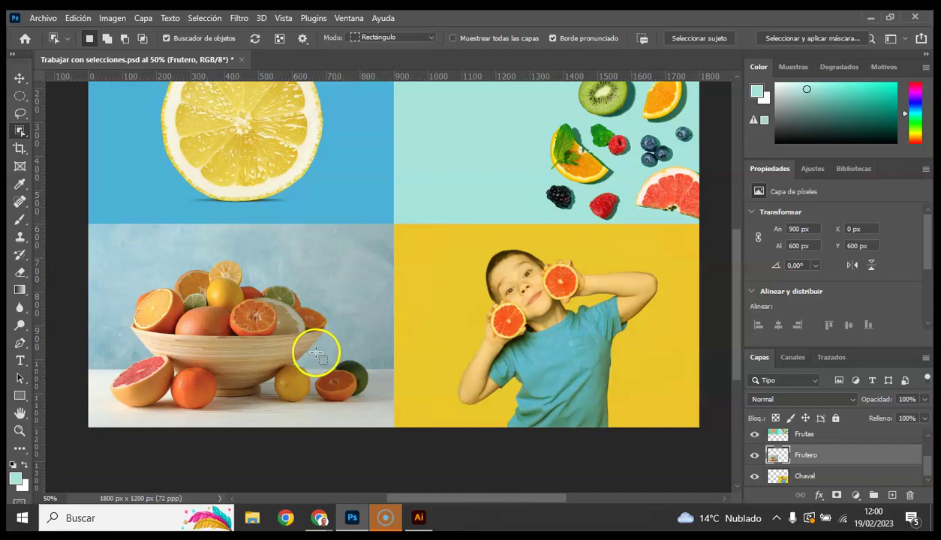
pyautogui.moveTo(312, 349); pyautogui.dragTo(378, 411)
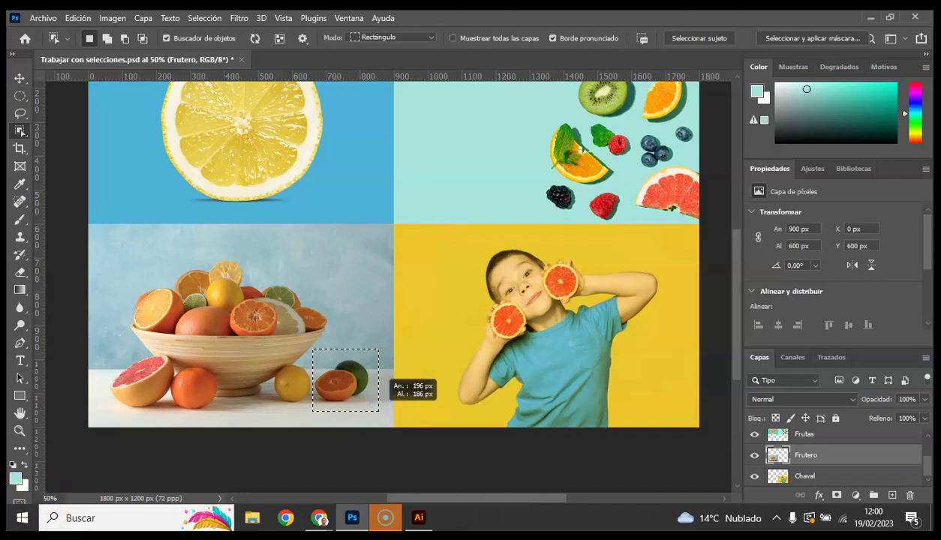
pyautogui.click(342, 368)
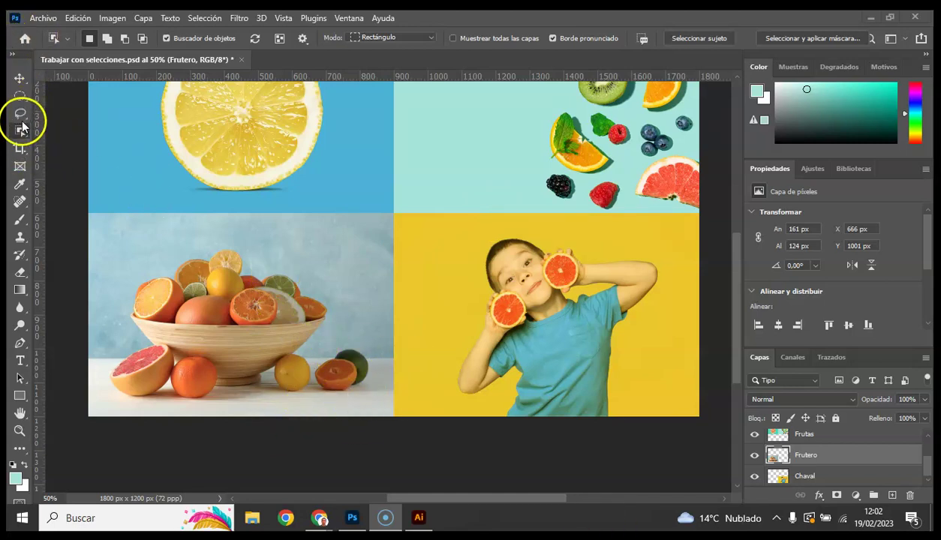
# Step: Reselect the half orange and lime with Object Selection and choose Add to Selection
pyautogui.moveTo(311, 344); pyautogui.dragTo(390, 409)
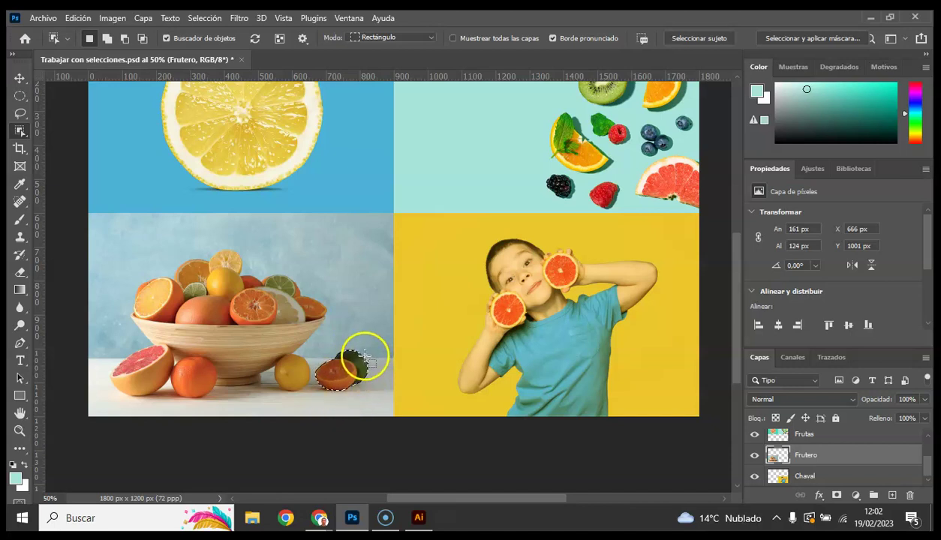
pyautogui.keyDown('shift'); pyautogui.click(360, 361); pyautogui.keyUp('shift')
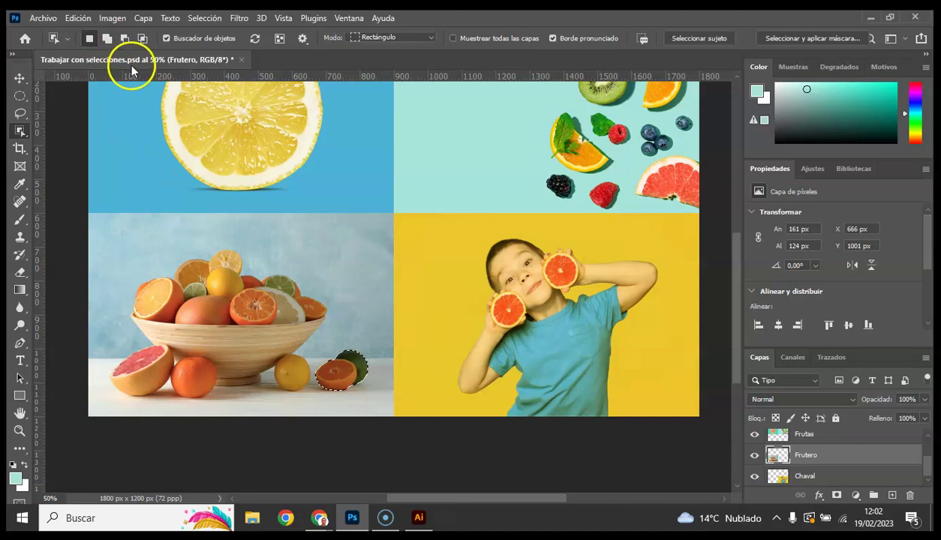
pyautogui.click(108, 40)
pyautogui.click(107, 39)
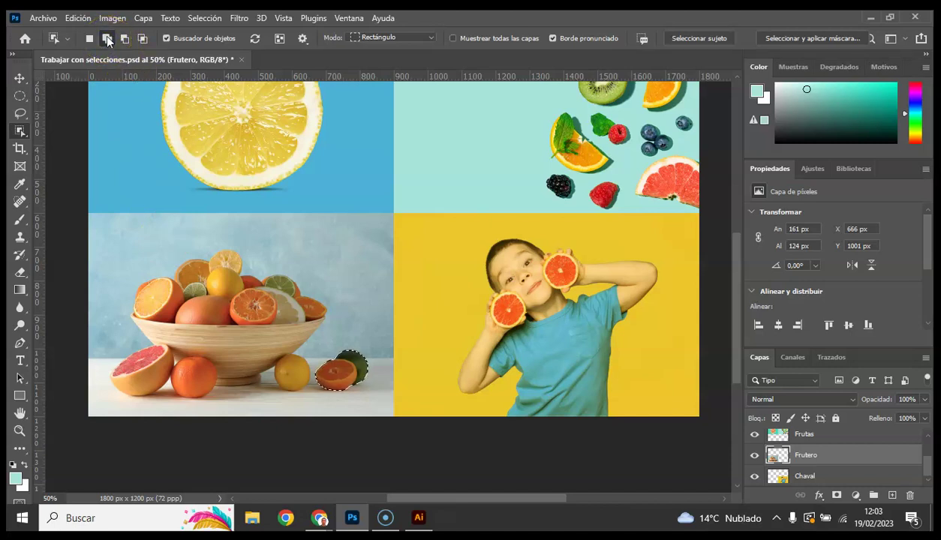
# Step: Try the Subtract and Intersect selection modes, then return to Add to Selection
pyautogui.click(109, 41)
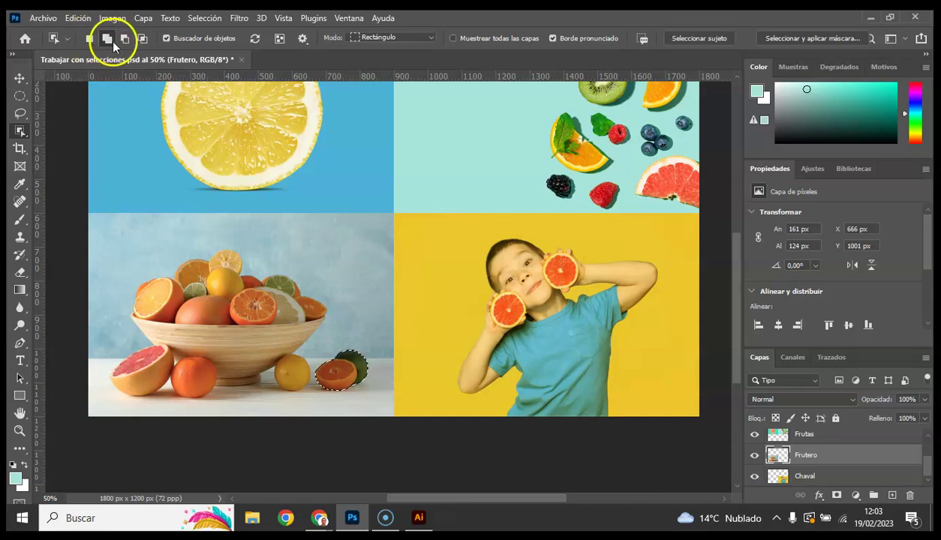
pyautogui.click(96, 38)
pyautogui.click(108, 38)
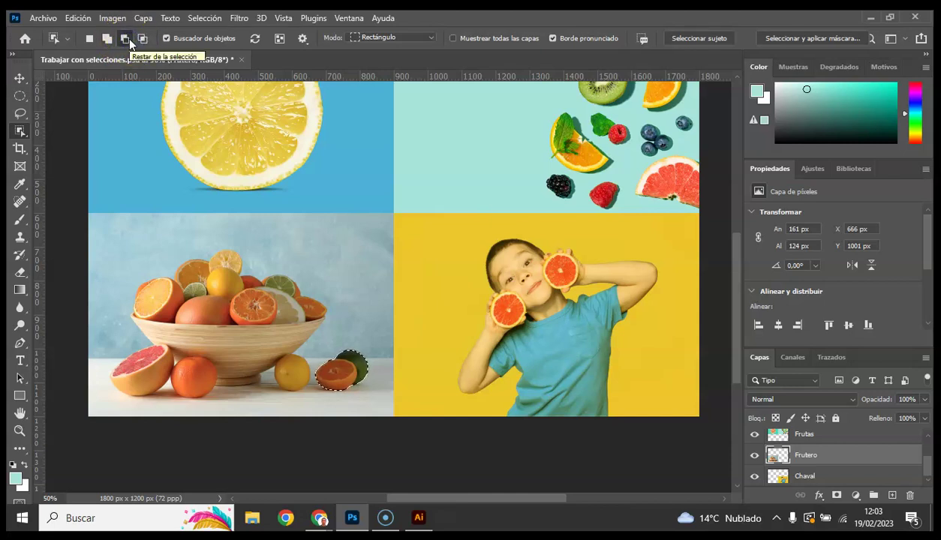
pyautogui.click(126, 38)
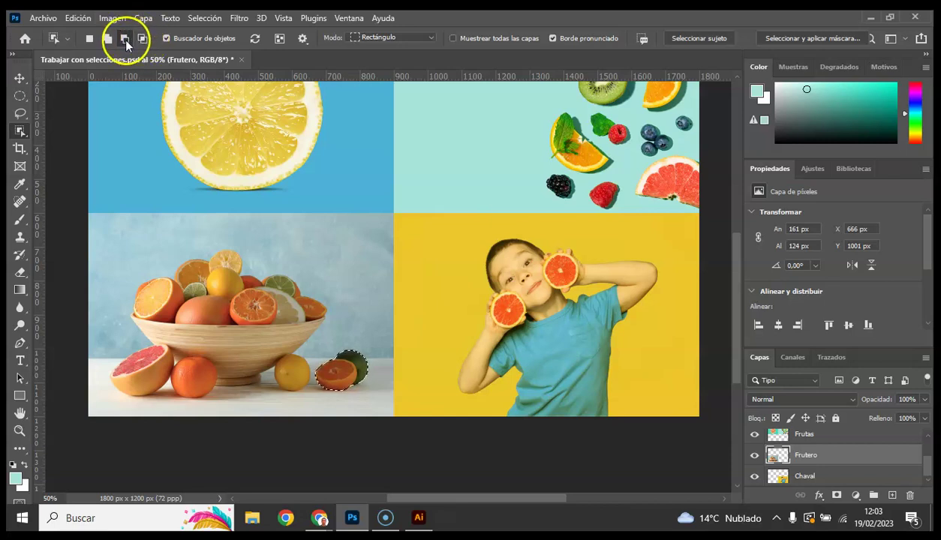
pyautogui.click(144, 39)
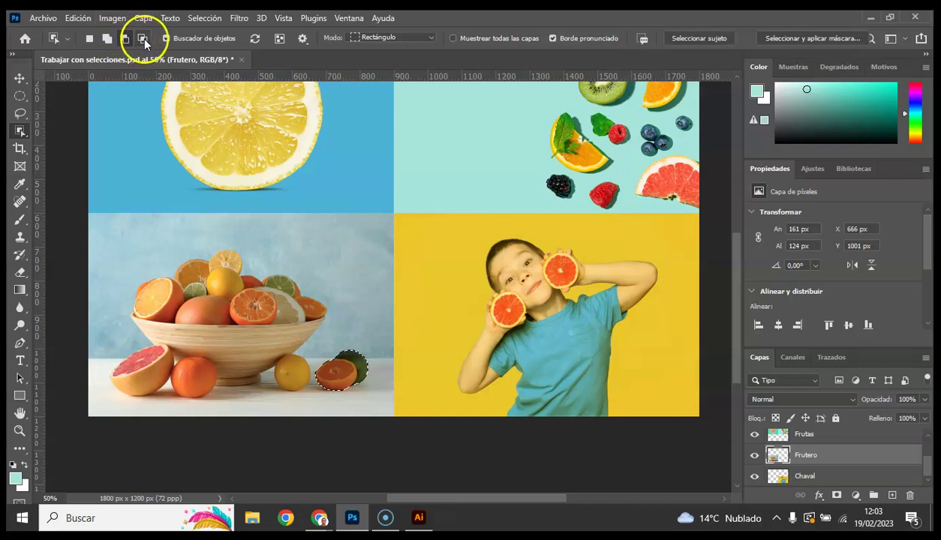
pyautogui.click(106, 38)
pyautogui.click(248, 196)
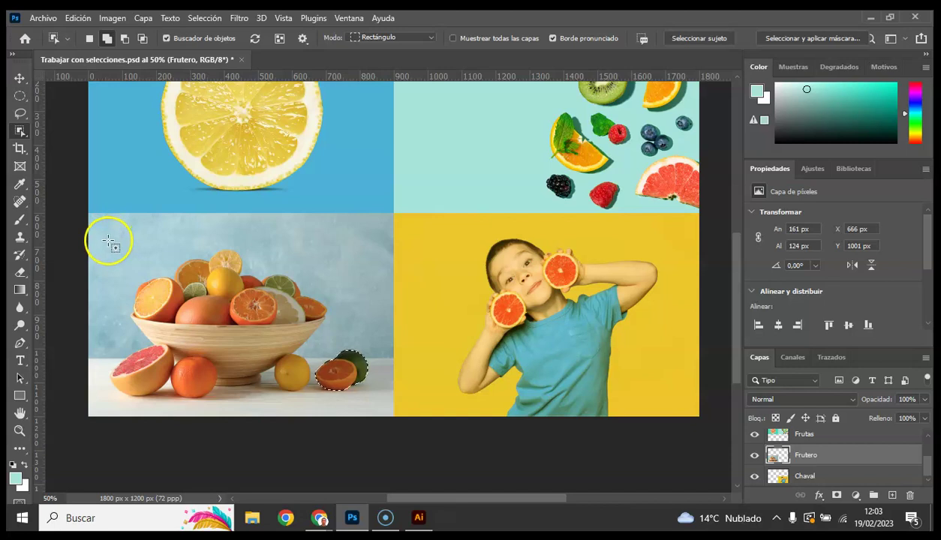
# Step: Use Object Selection to select the bowl, the fruit in front, the loose fruit and the lime
pyautogui.moveTo(107, 239)
pyautogui.mouseDown()
pyautogui.moveTo(308, 364)
pyautogui.moveTo(350, 340)
pyautogui.moveTo(369, 343)
pyautogui.mouseUp()
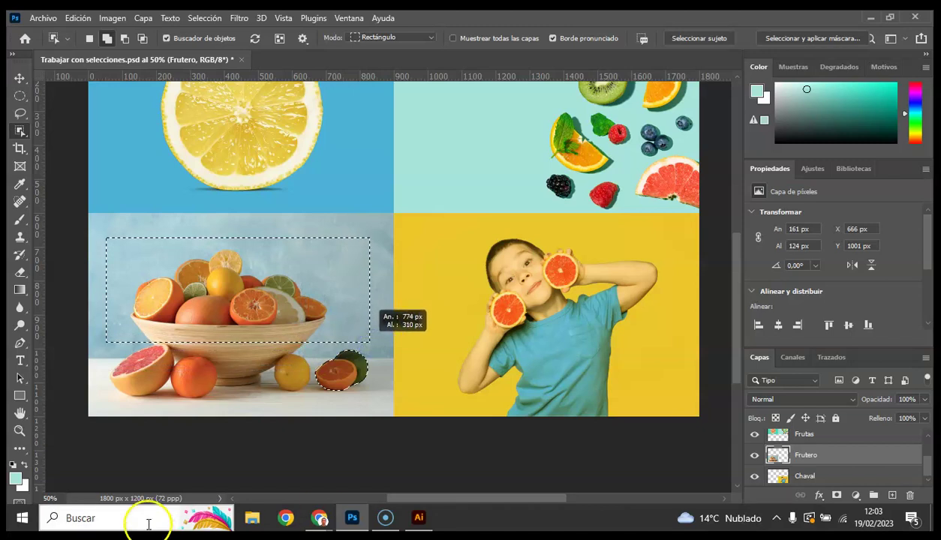
pyautogui.click(385, 517)
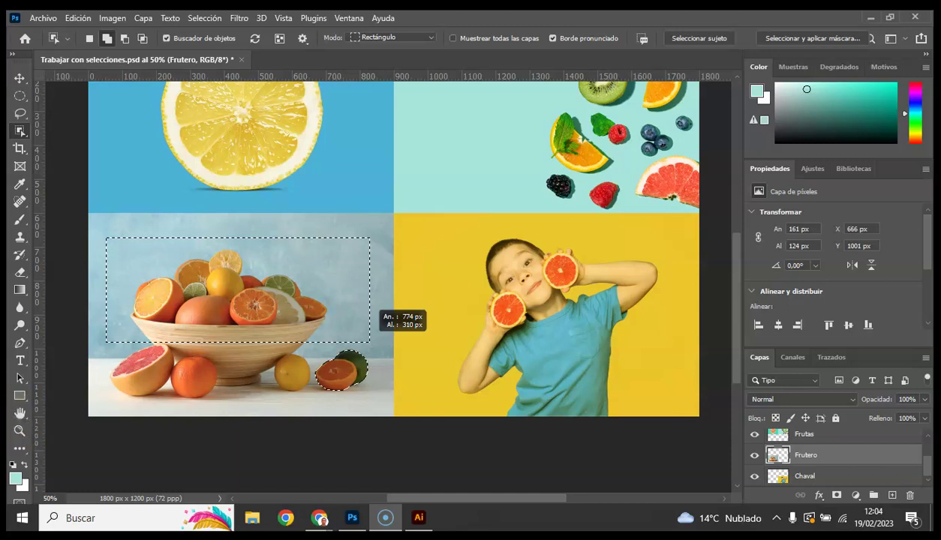
pyautogui.hotkey('ctrl', 'd')
pyautogui.click(231, 283)
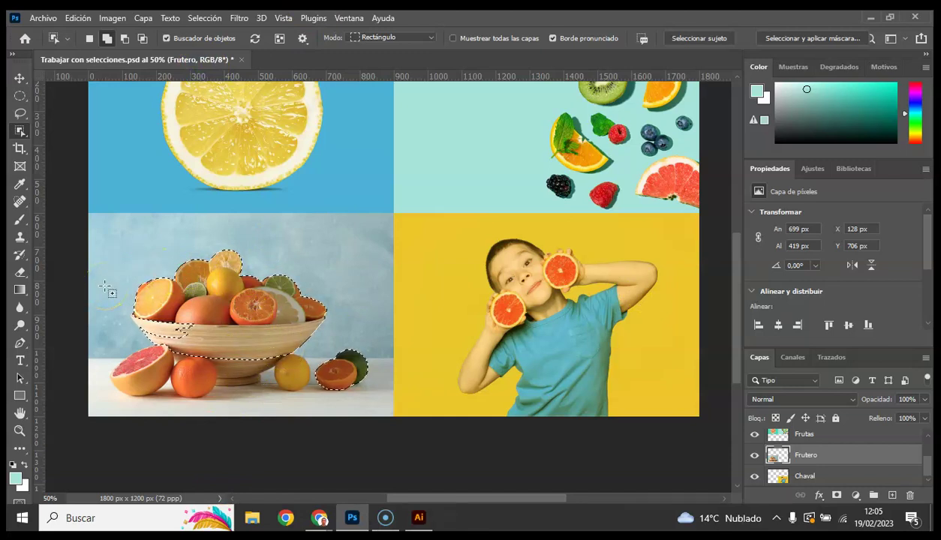
pyautogui.moveTo(105, 291); pyautogui.dragTo(313, 403)
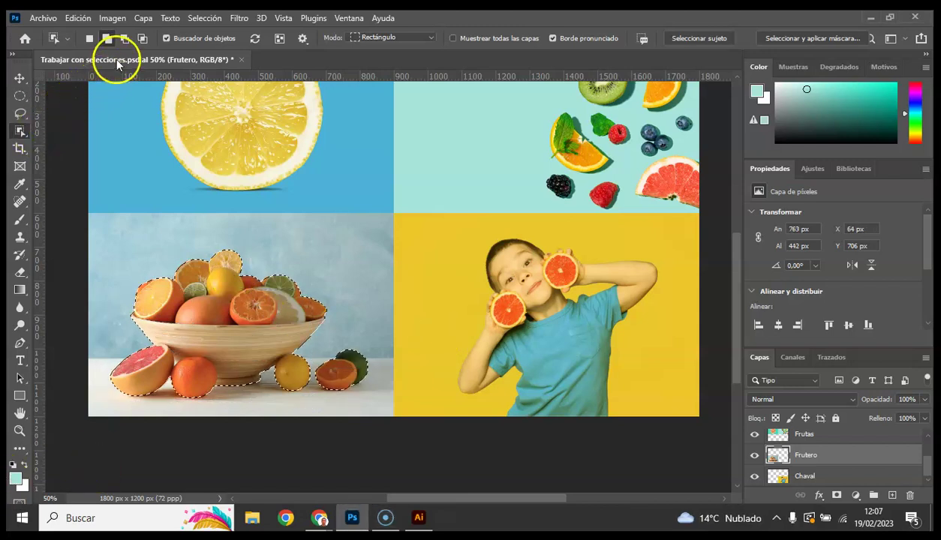
pyautogui.click(184, 381)
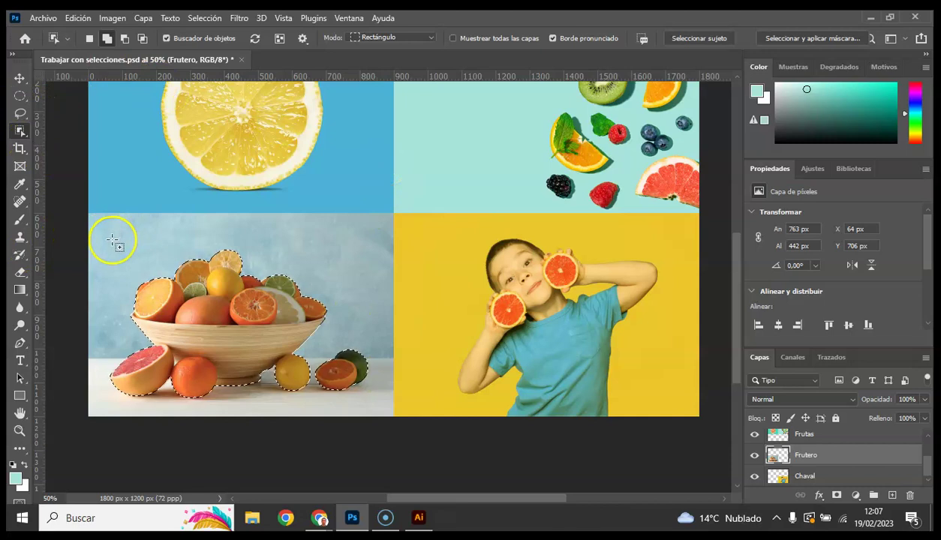
pyautogui.click(355, 364)
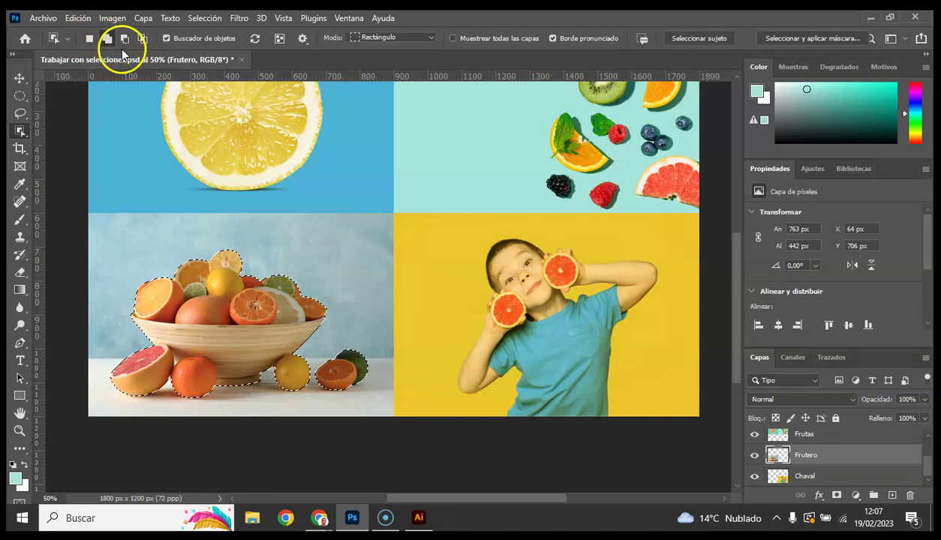
# Step: Add a Brightness/Contrast adjustment layer to the bowl selection with Brightness set to 24
pyautogui.click(856, 495)
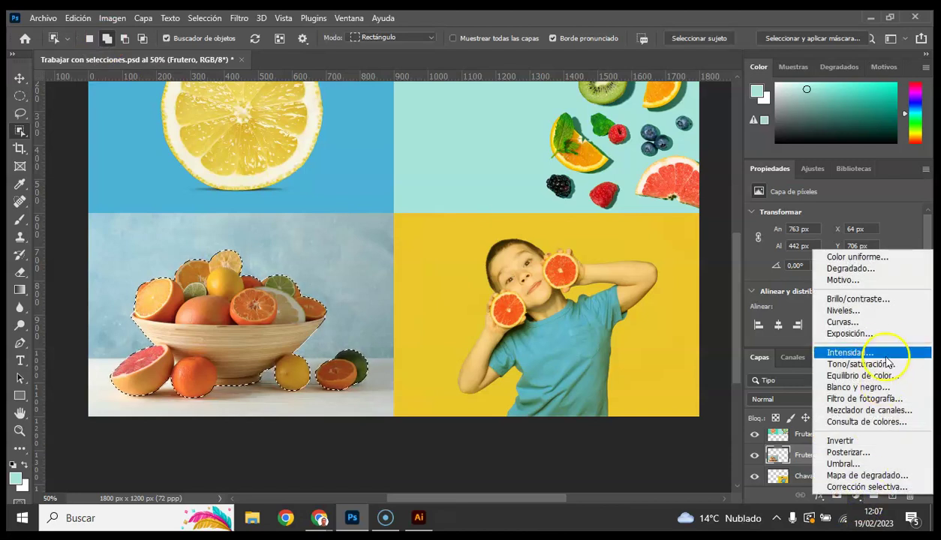
pyautogui.click(880, 300)
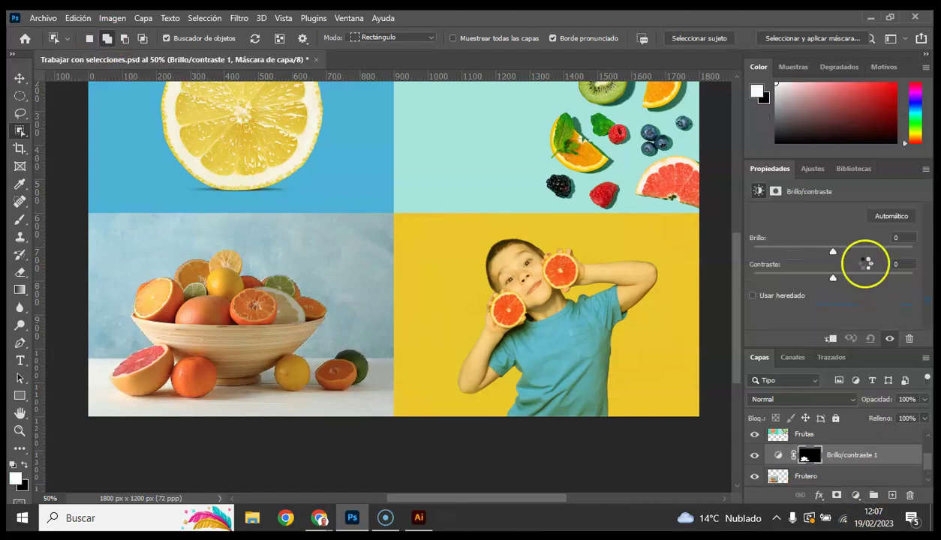
pyautogui.moveTo(832, 252)
pyautogui.mouseDown()
pyautogui.moveTo(879, 263)
pyautogui.moveTo(860, 255)
pyautogui.mouseUp()
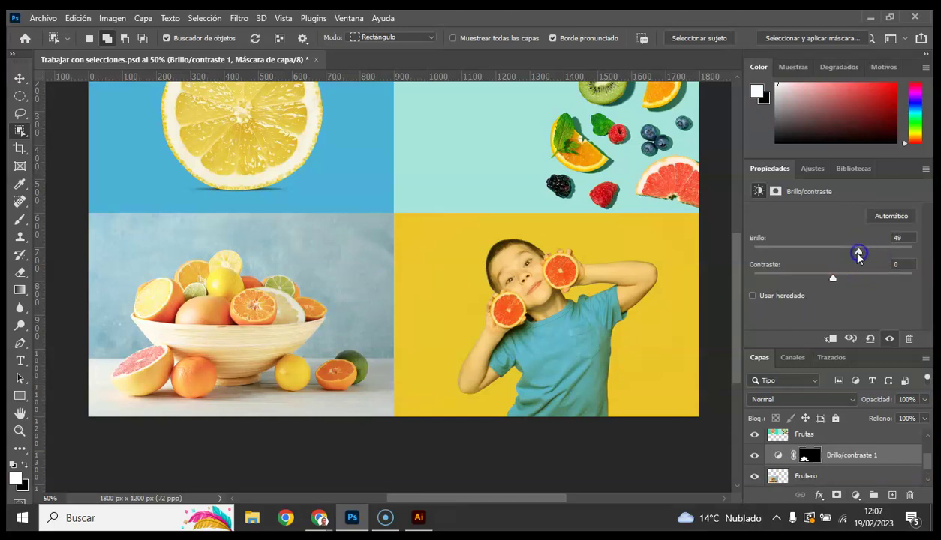
pyautogui.moveTo(858, 250); pyautogui.dragTo(844, 248)
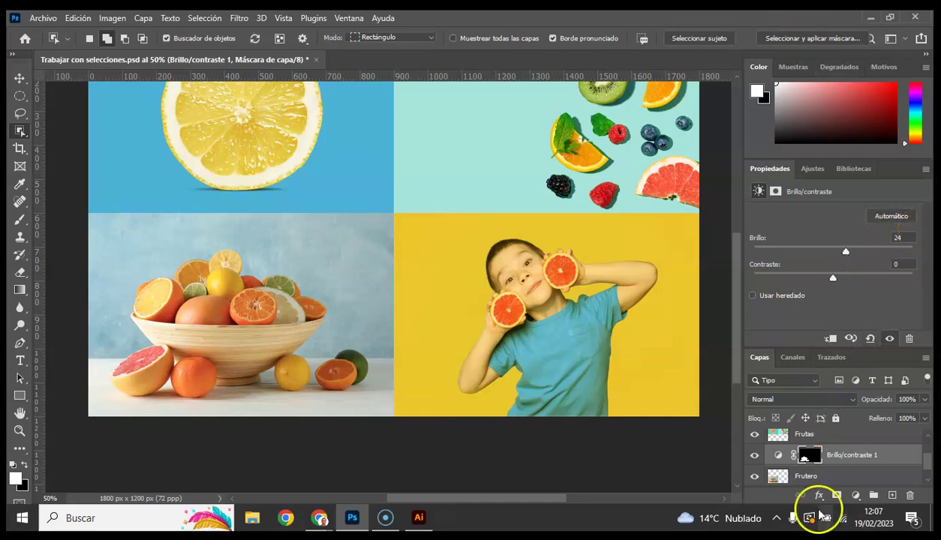
# Step: Make the Chaval layer active and switch to the Quick Selection Tool
pyautogui.scroll(-1, 826, 476)
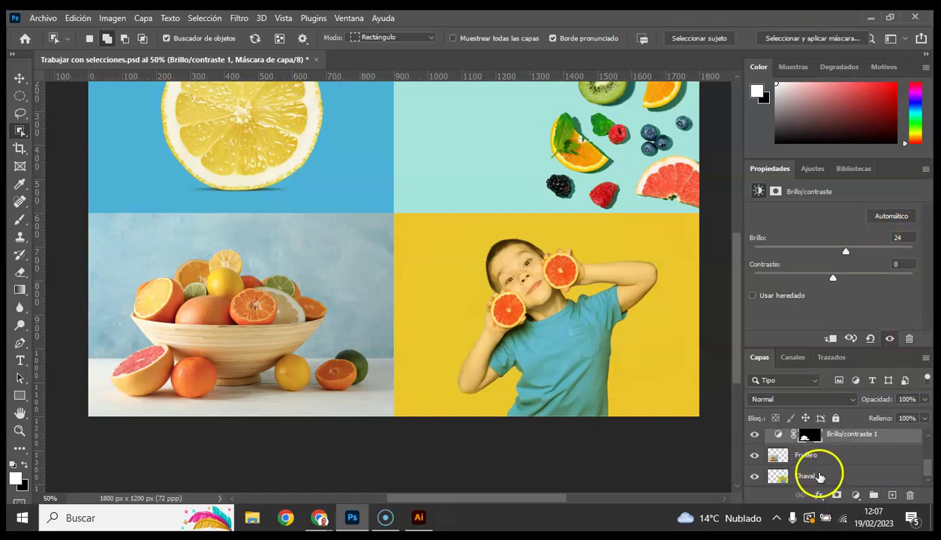
pyautogui.click(805, 476)
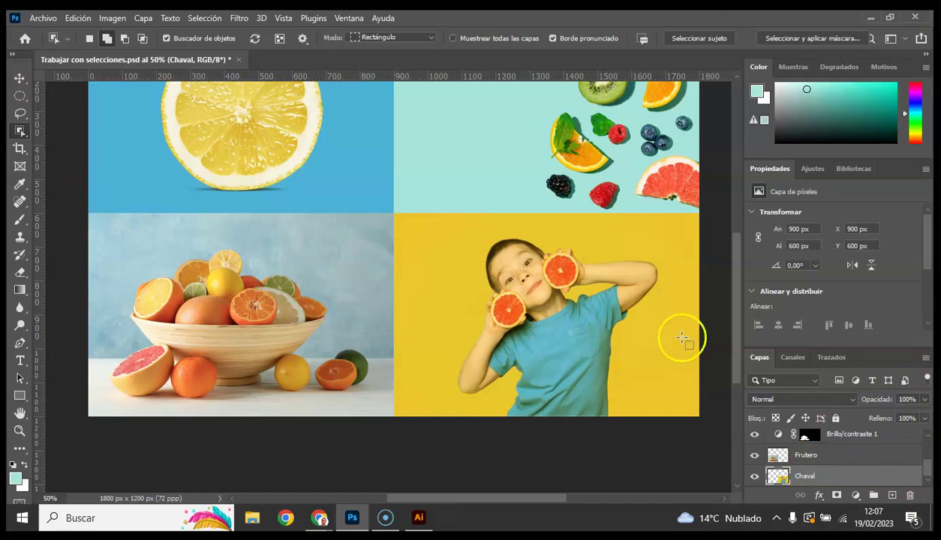
pyautogui.rightClick(21, 131)
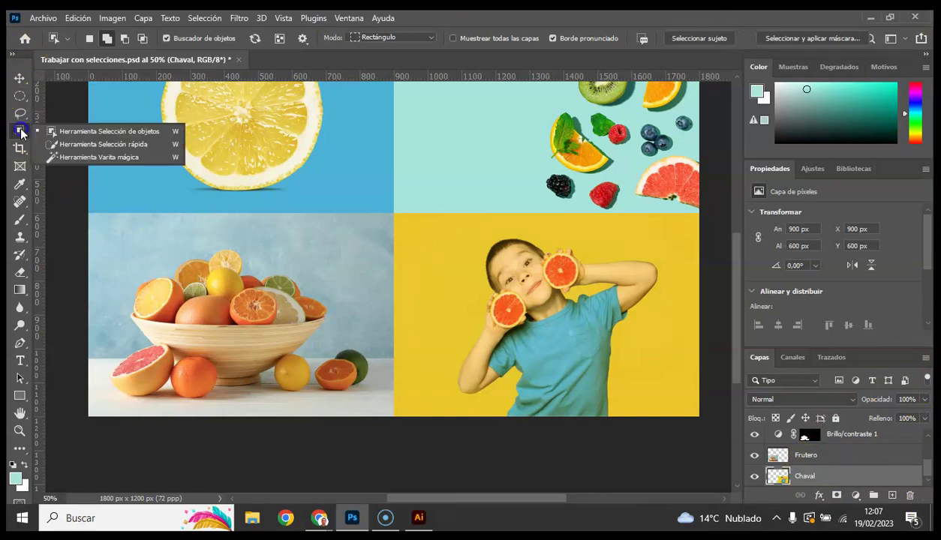
pyautogui.click(66, 150)
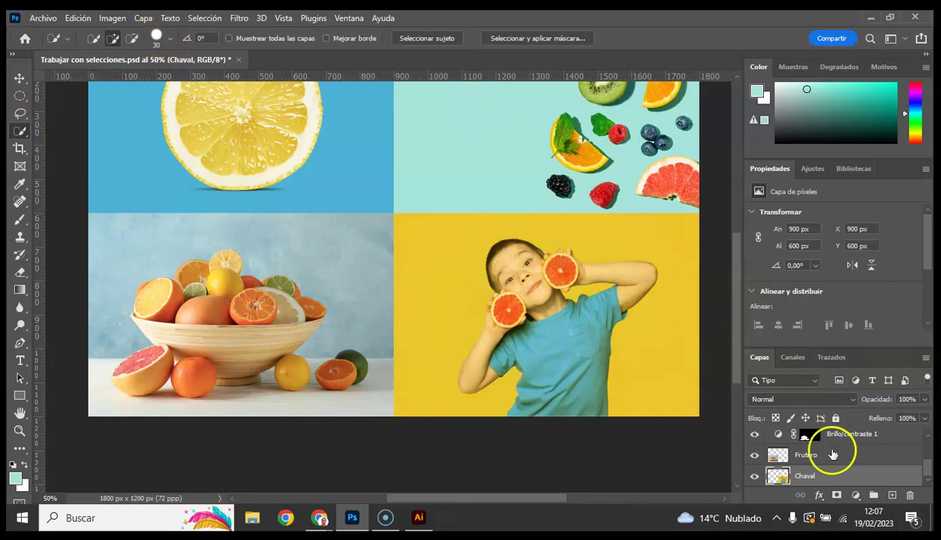
# Step: On the Chaval layer, paint a selection over the boy's head, shirt, raised arm and forearm
pyautogui.click(809, 478)
pyautogui.click(754, 476)
pyautogui.moveTo(552, 326)
pyautogui.mouseDown()
pyautogui.moveTo(565, 389)
pyautogui.moveTo(570, 372)
pyautogui.mouseUp()
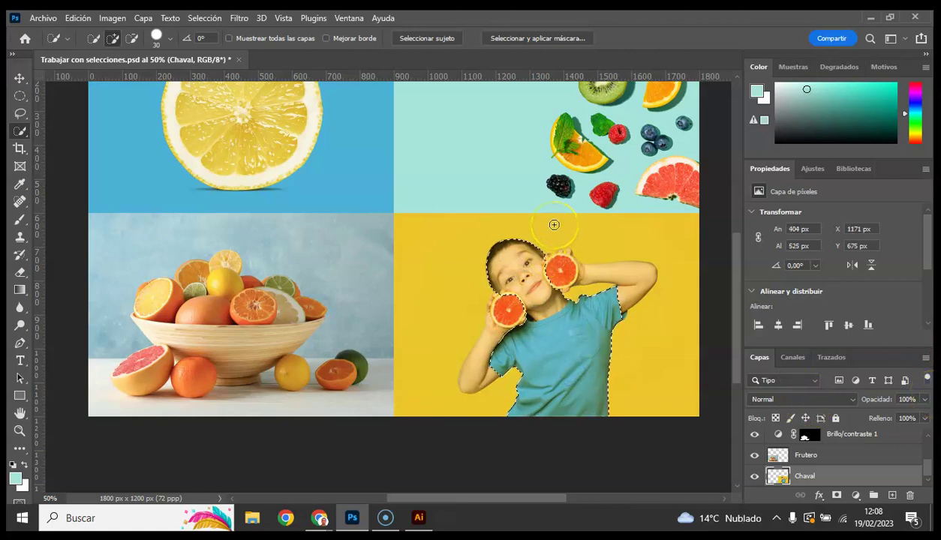
pyautogui.click(112, 40)
pyautogui.click(117, 39)
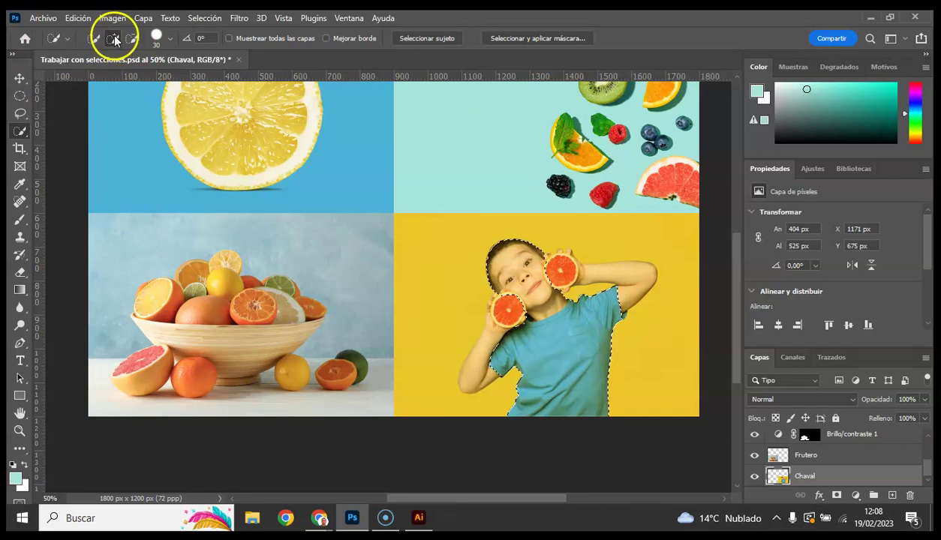
pyautogui.moveTo(625, 304)
pyautogui.mouseDown()
pyautogui.moveTo(628, 275)
pyautogui.moveTo(566, 268)
pyautogui.mouseUp()
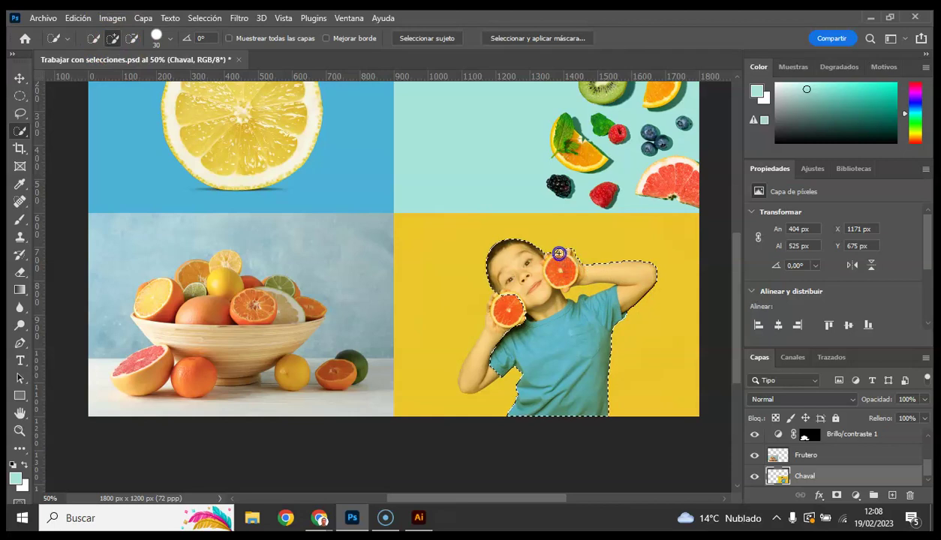
pyautogui.moveTo(557, 262); pyautogui.dragTo(557, 264)
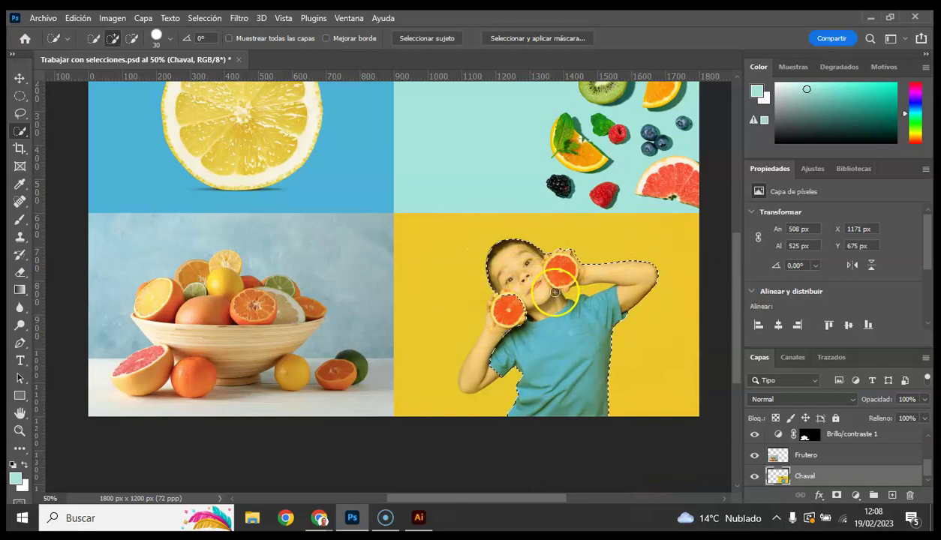
pyautogui.moveTo(526, 370)
pyautogui.mouseDown()
pyautogui.moveTo(498, 357)
pyautogui.moveTo(479, 369)
pyautogui.mouseUp()
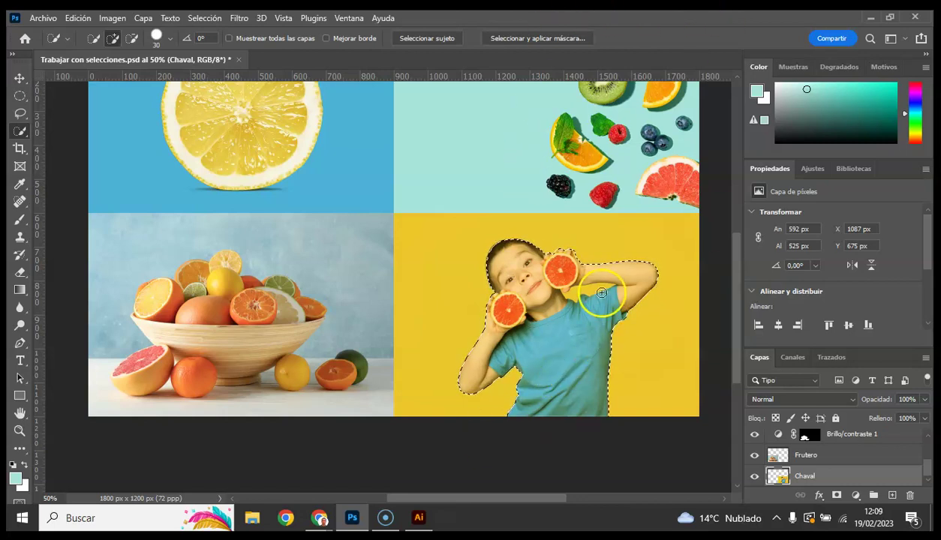
# Step: Remove the background beside his shoulder, then add the orange by his head and the raised arm
pyautogui.click(133, 39)
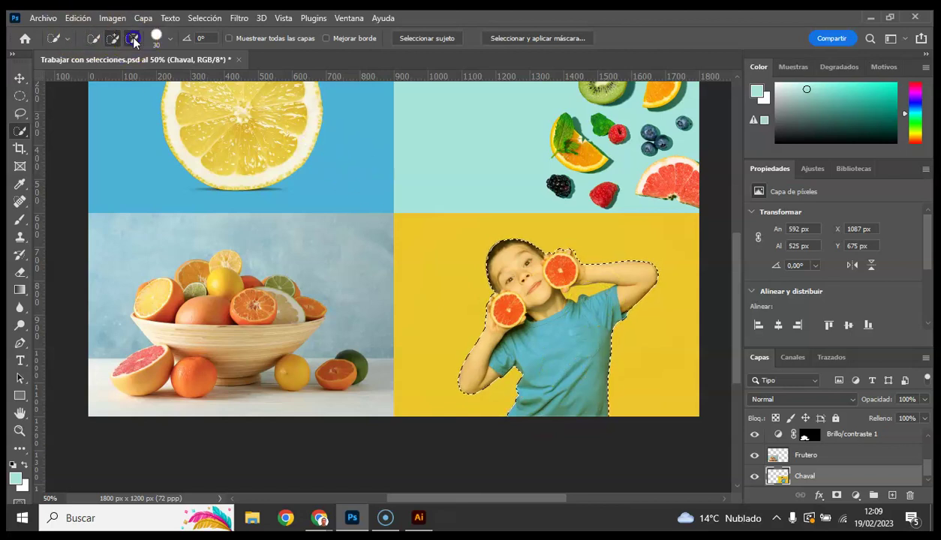
pyautogui.click(591, 288)
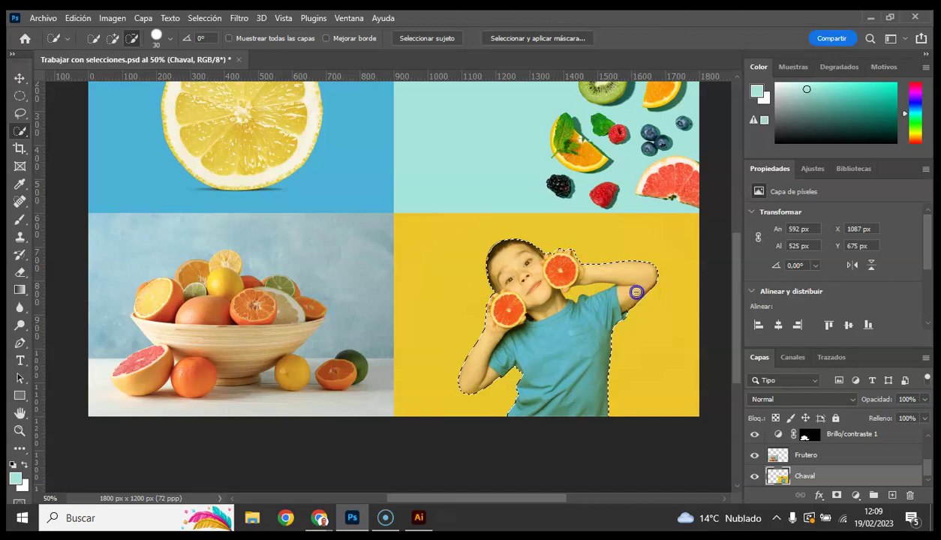
pyautogui.moveTo(585, 289); pyautogui.dragTo(567, 286)
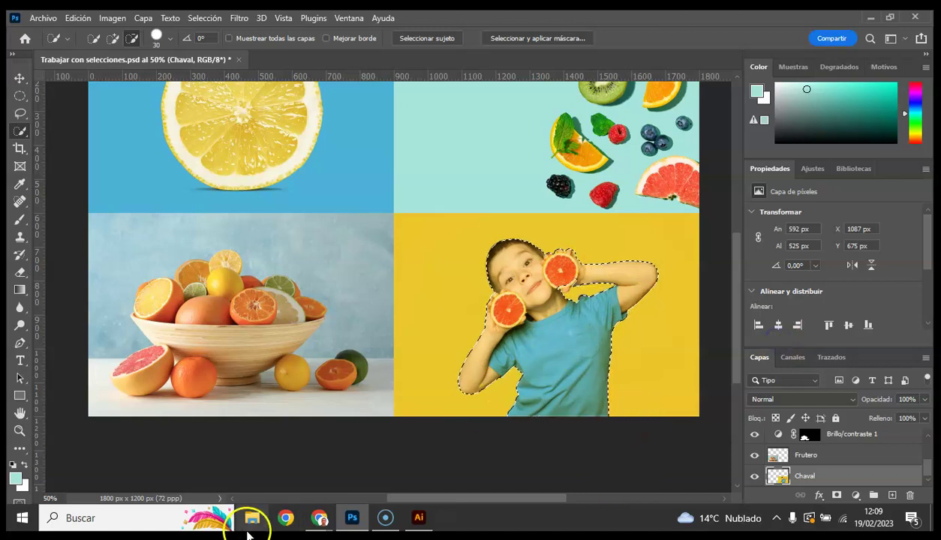
pyautogui.click(113, 37)
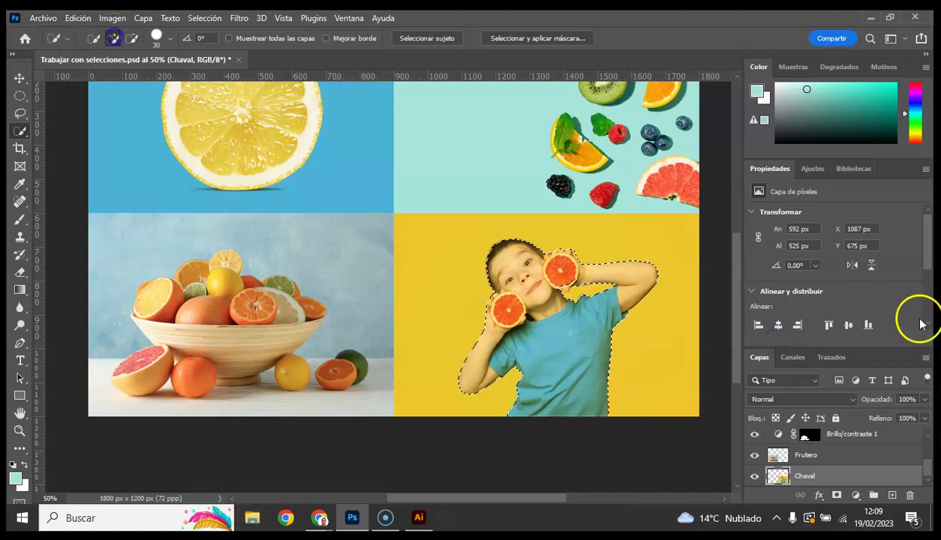
pyautogui.moveTo(561, 282); pyautogui.dragTo(573, 243)
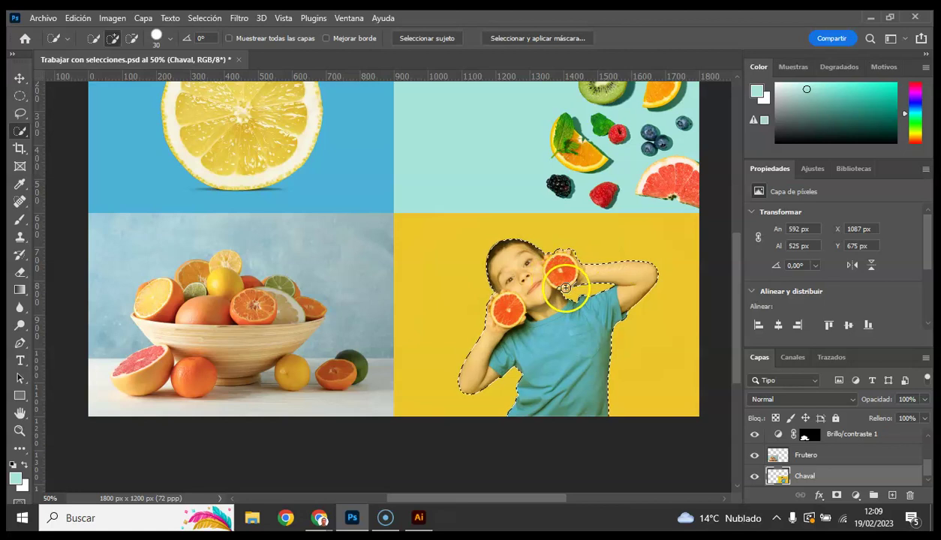
pyautogui.moveTo(637, 273); pyautogui.dragTo(617, 261)
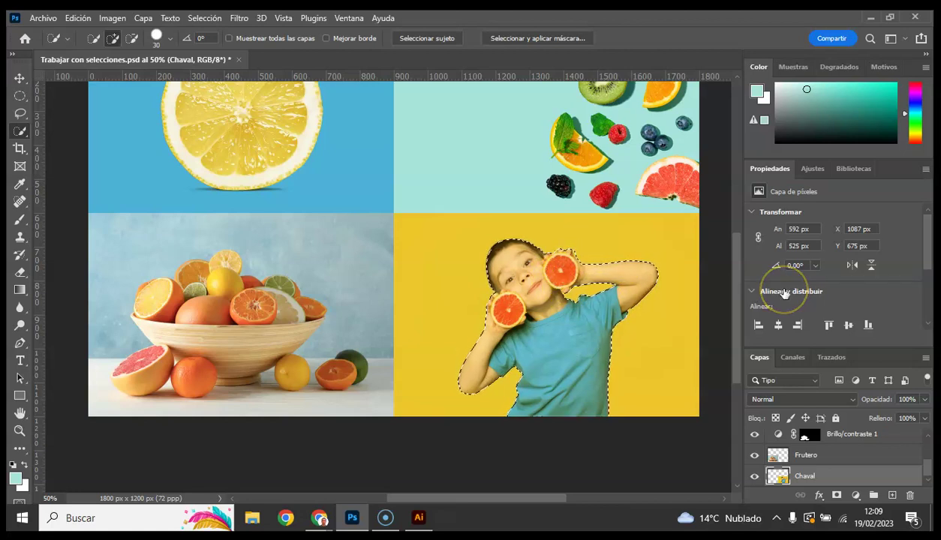
pyautogui.click(734, 341)
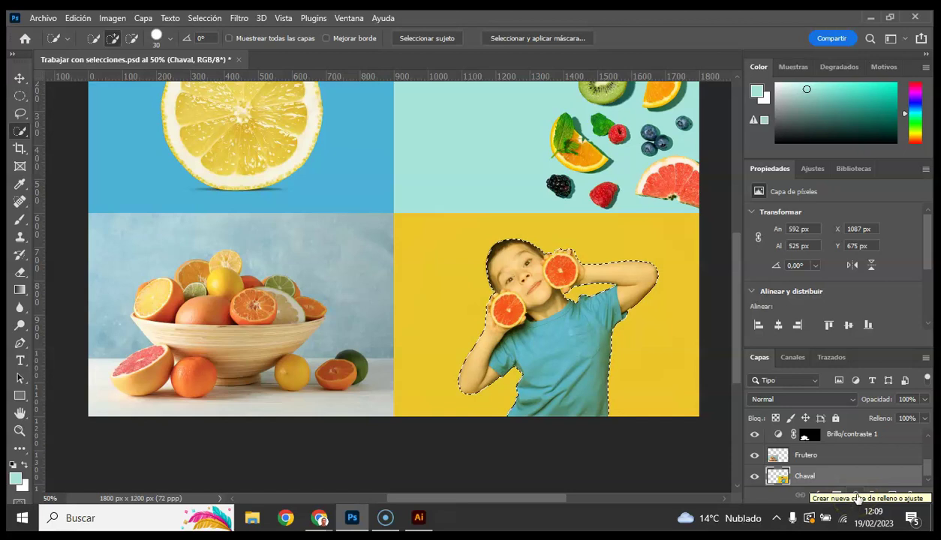
# Step: Add a Color Balance adjustment layer on the boy with midtones Yellow–Blue at +61
pyautogui.click(856, 496)
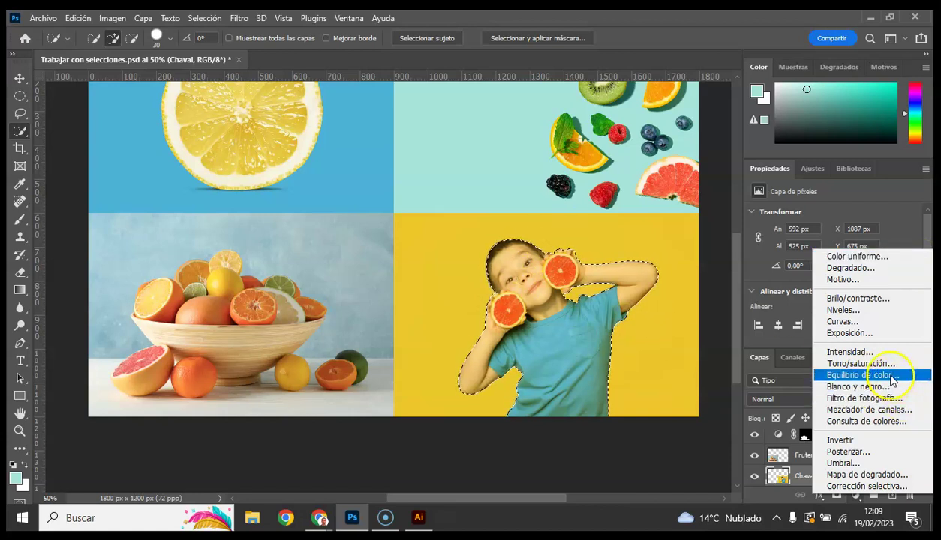
pyautogui.click(934, 446)
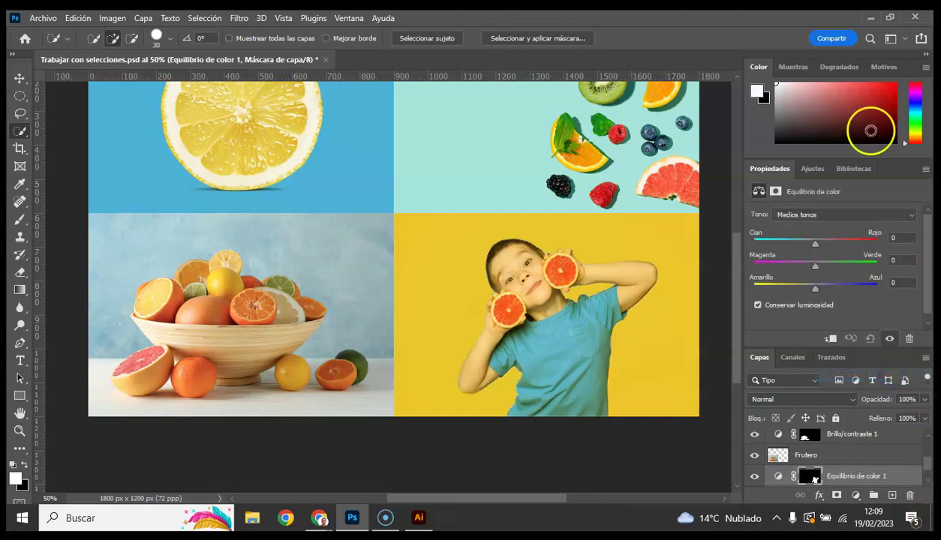
pyautogui.moveTo(816, 293); pyautogui.dragTo(838, 294)
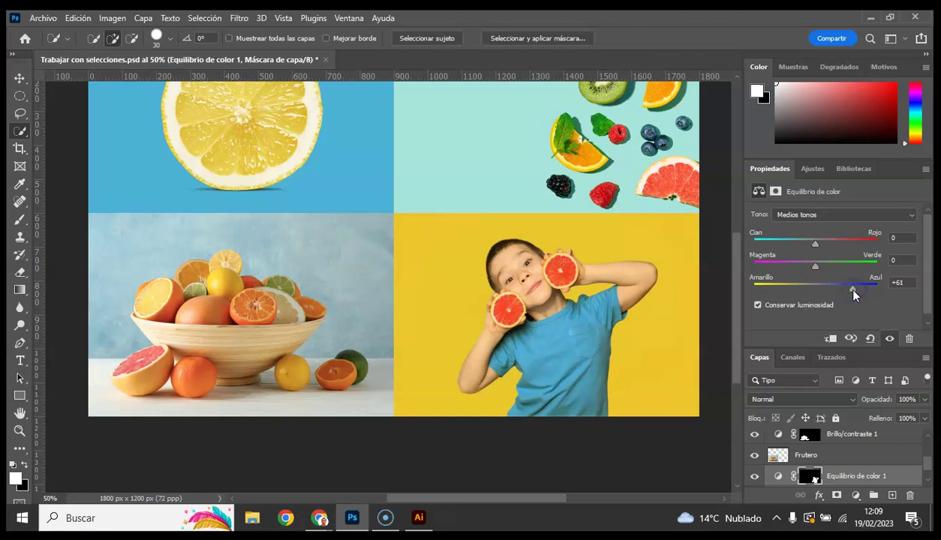
pyautogui.click(853, 262)
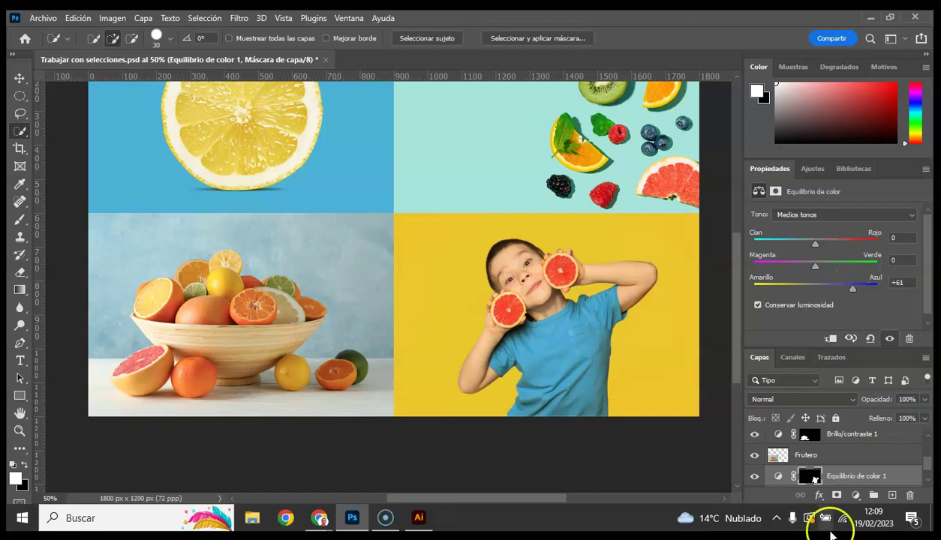
# Step: Toggle Color Balance 1 off and on to compare, then zoom out to 33.3%
pyautogui.click(753, 482)
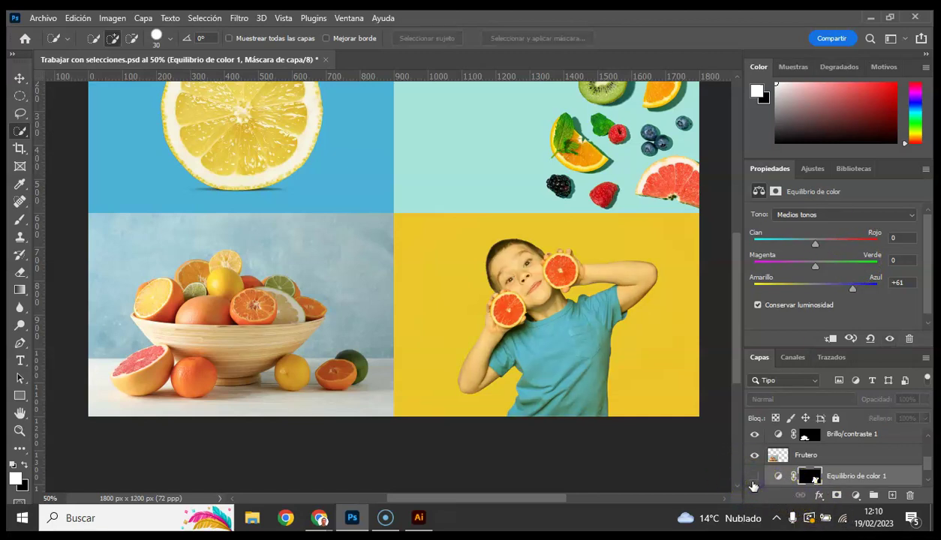
pyautogui.click(754, 476)
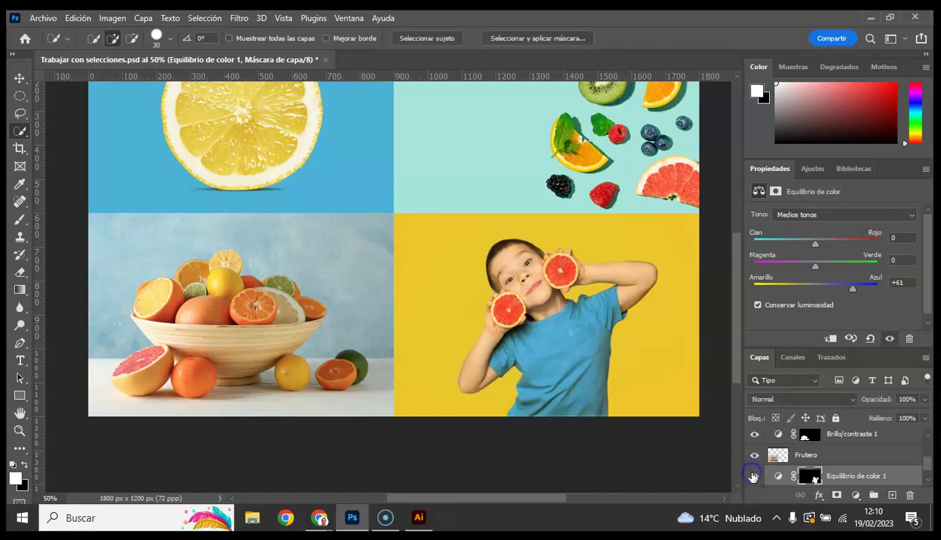
pyautogui.click(19, 430)
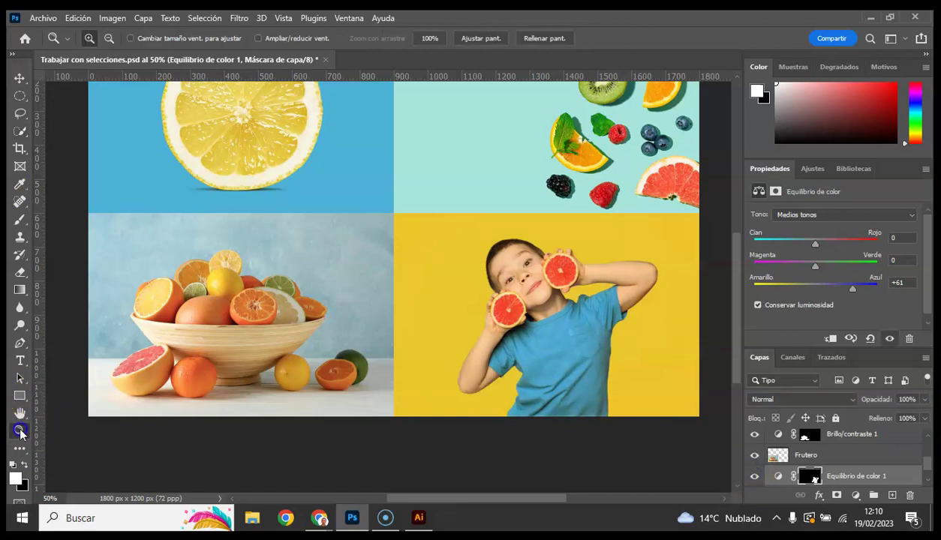
pyautogui.keyDown('alt'); pyautogui.click(453, 241); pyautogui.keyUp('alt')
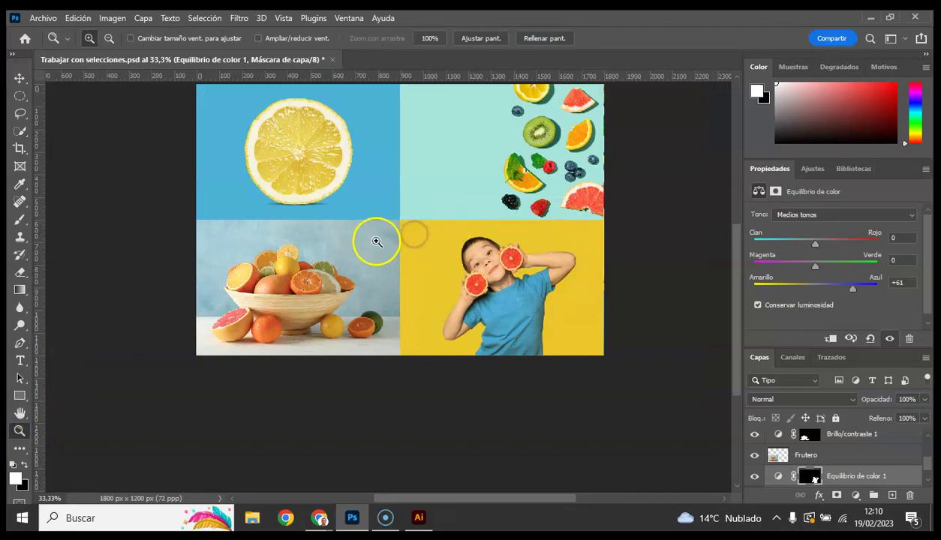
pyautogui.scroll(3, 893, 450)
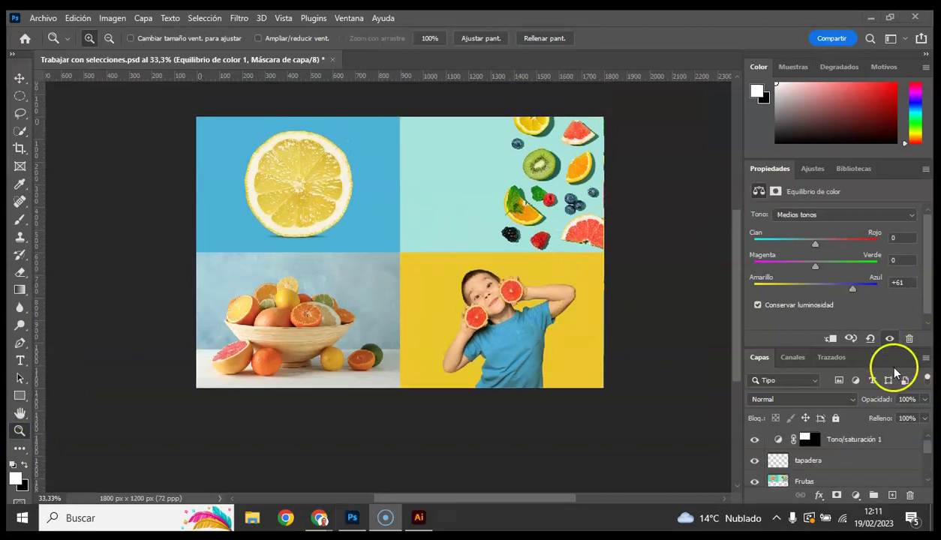